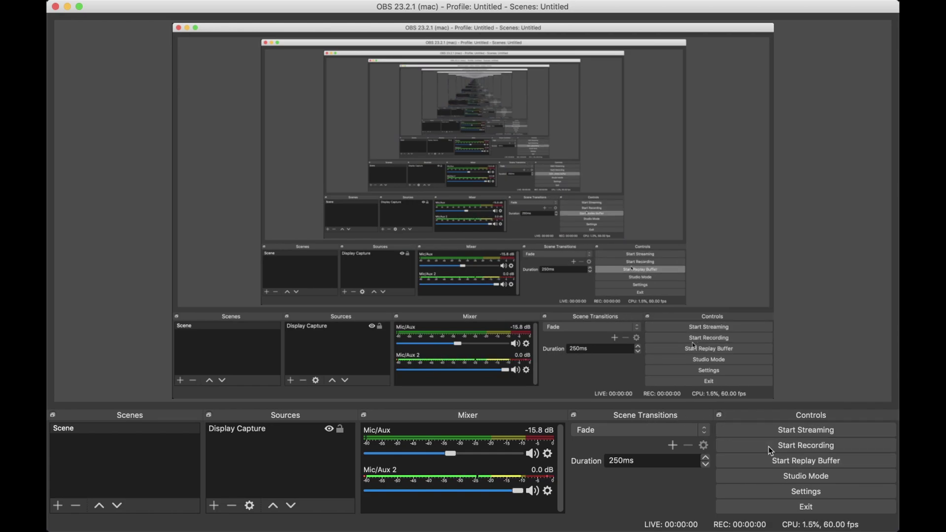
Open the recording output settings and inspect the CPU usage presets, keeping superfast selected
left_click(805, 491)
left_click(212, 120)
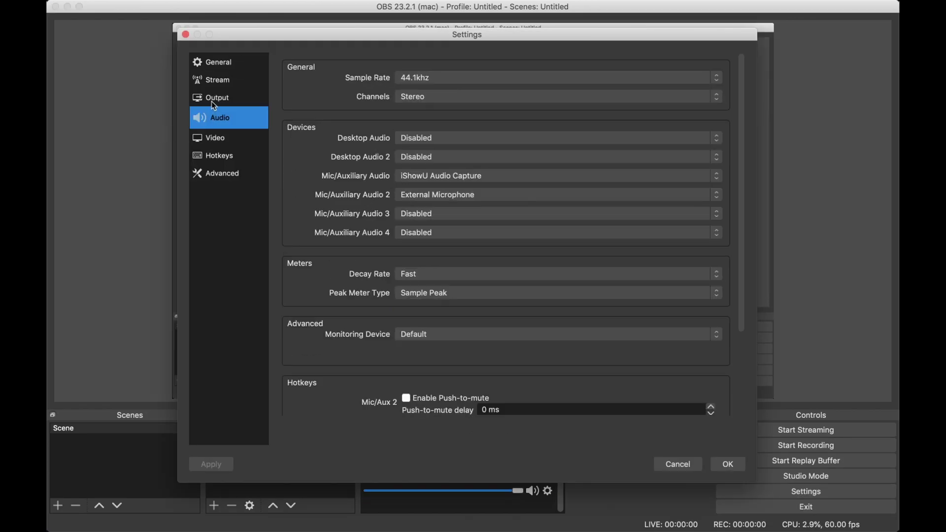
left_click(211, 98)
left_click(338, 95)
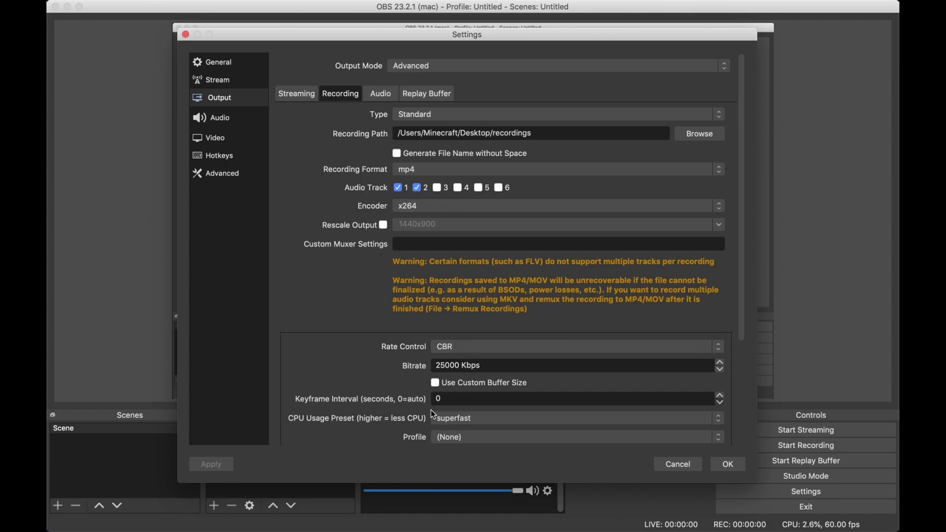
left_click(448, 419)
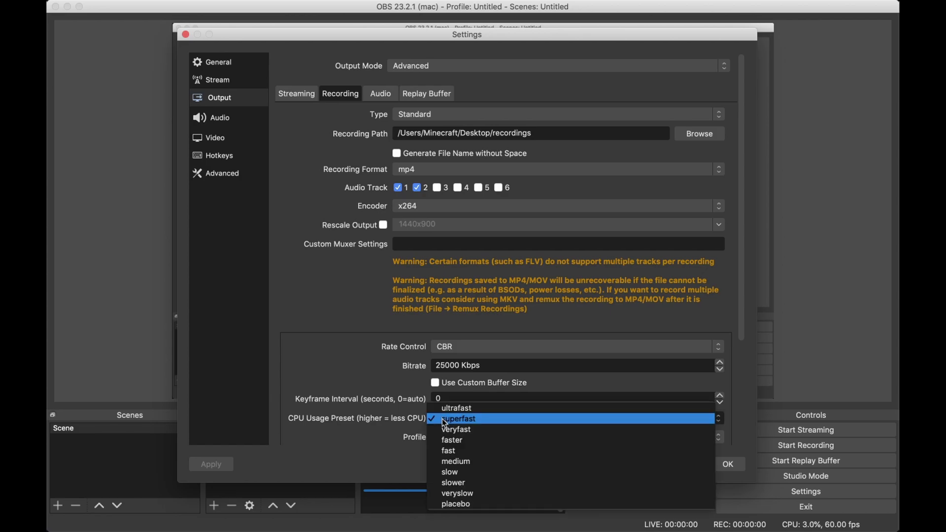
left_click(442, 418)
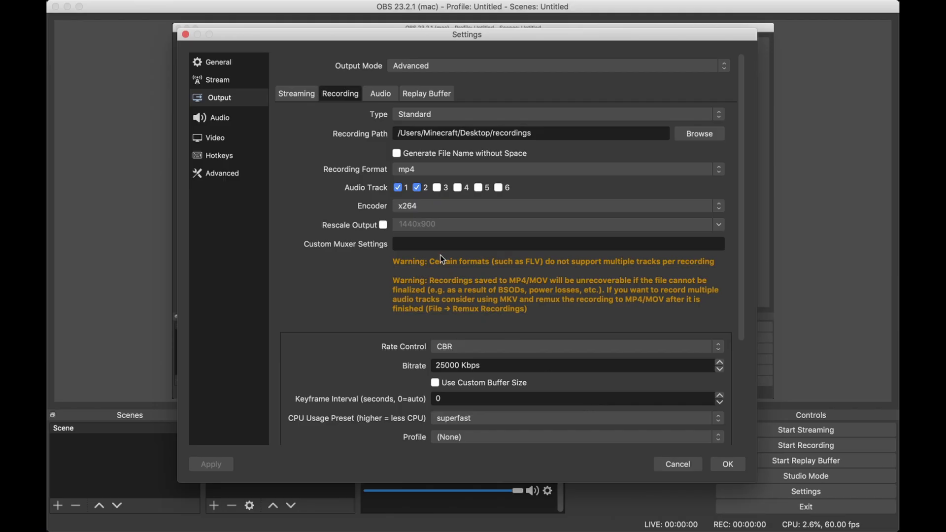
Review the output settings for the replay buffer, recording and audio tracks
left_click(421, 93)
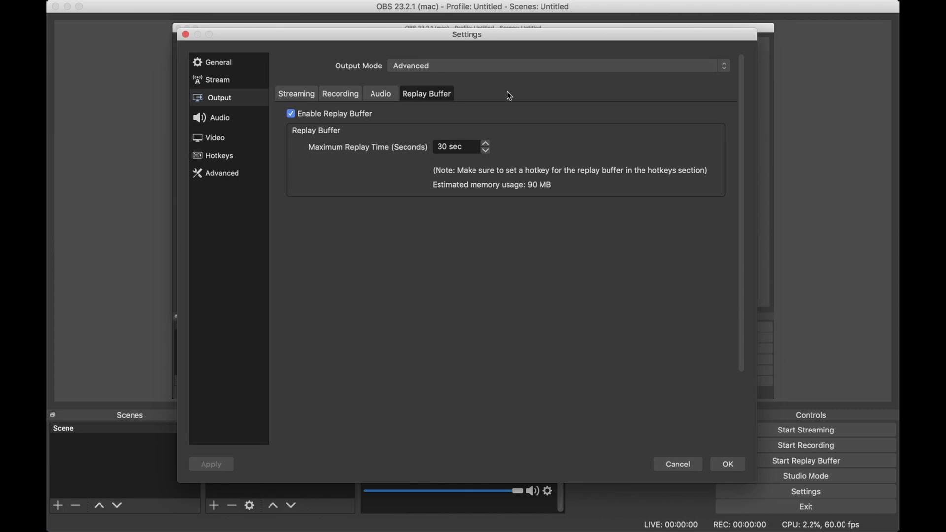
left_click(331, 94)
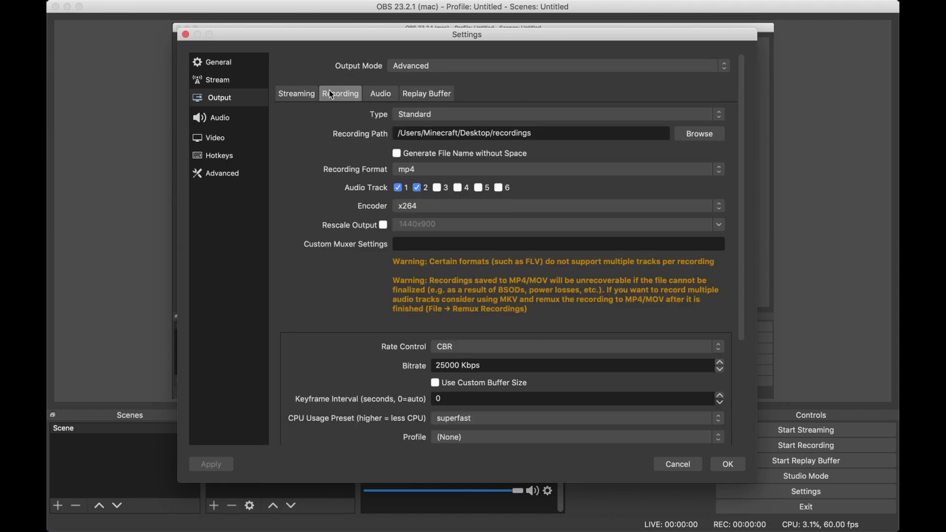
left_click(374, 98)
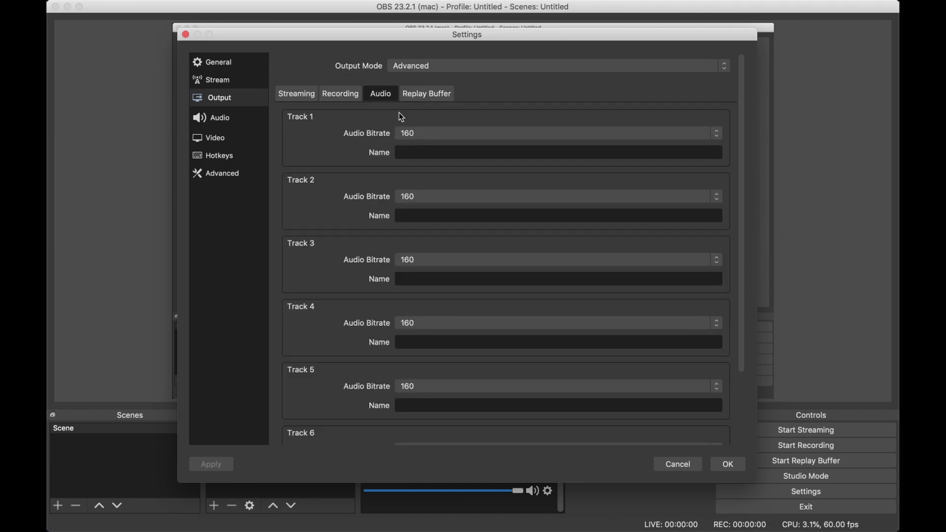
Review the audio device settings, keeping iShowU Audio Capture as the Mic/Auxiliary Audio source
left_click(235, 118)
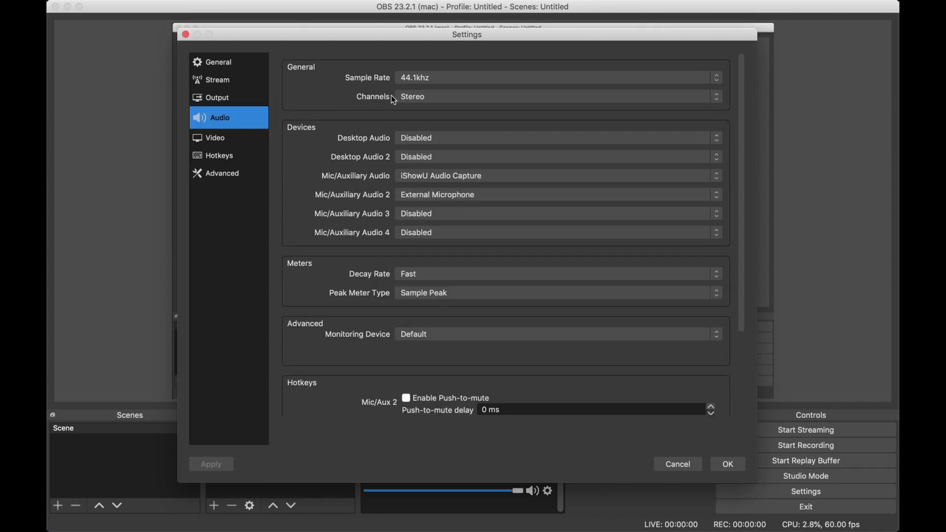
left_click(428, 179)
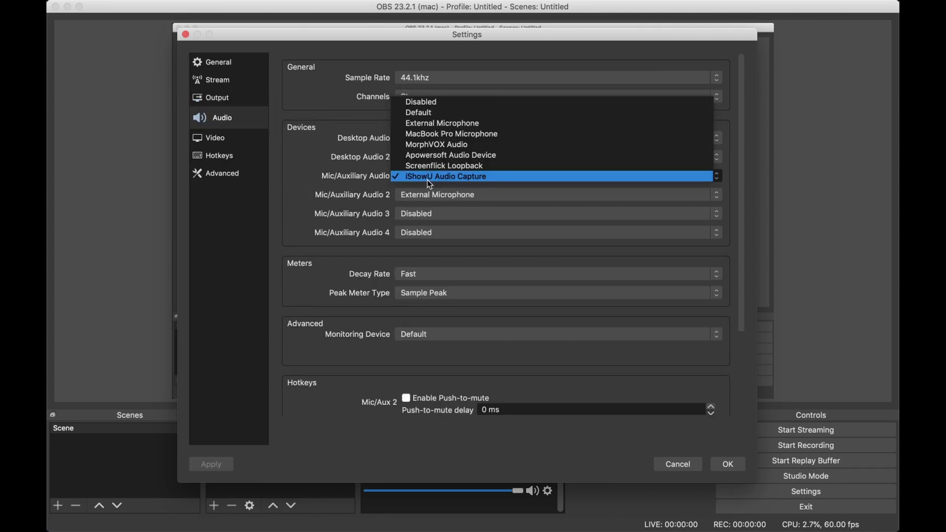
left_click(426, 177)
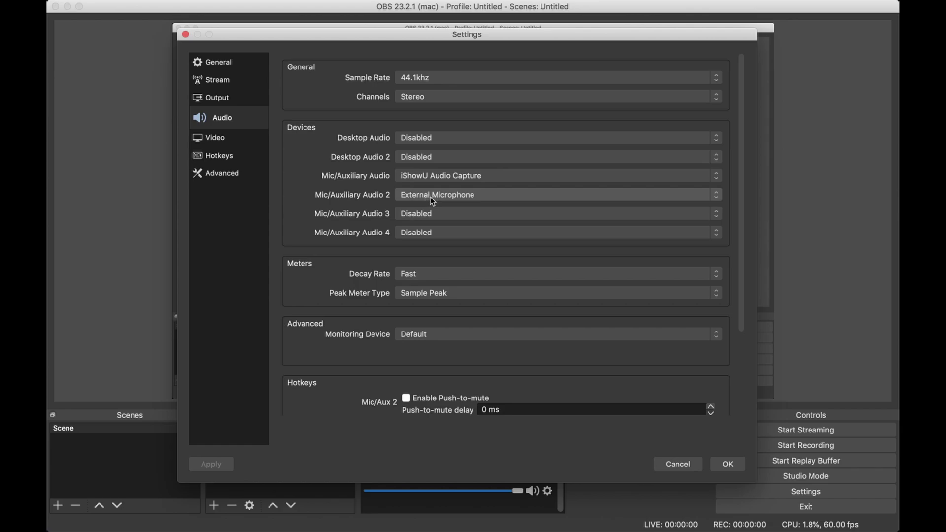
scroll(377, 254, "down", 5)
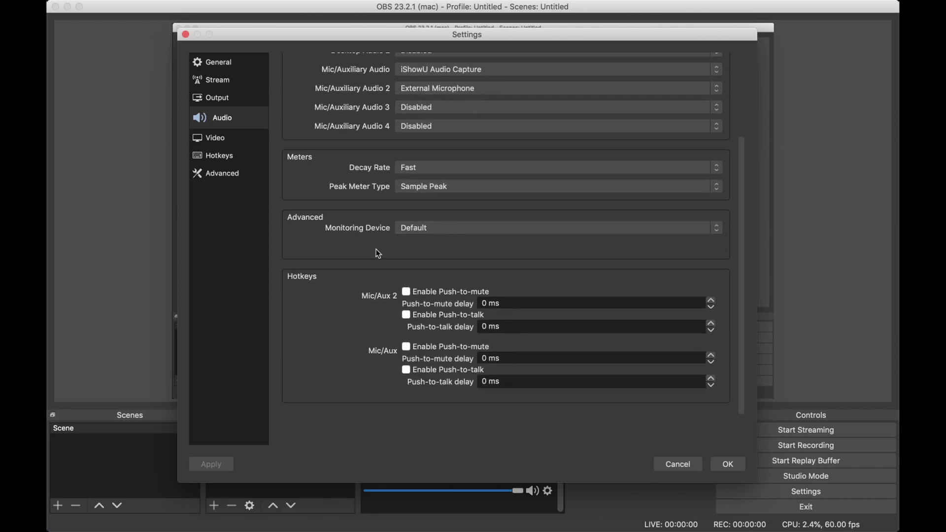
Review the video resolution and frame rate settings and inspect the downscale filter choices
left_click(229, 142)
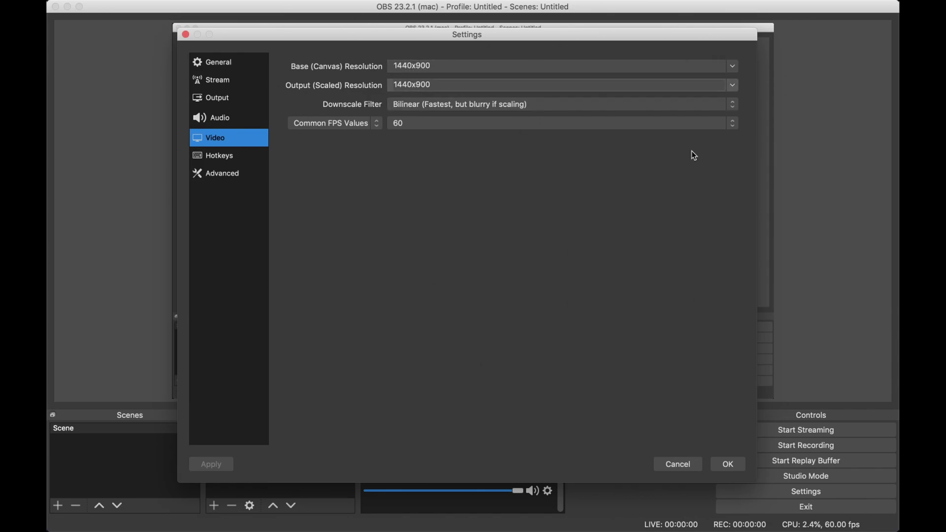
left_click(541, 104)
left_click(539, 105)
Review the hotkey and advanced settings, then accept and close the settings dialog
left_click(218, 157)
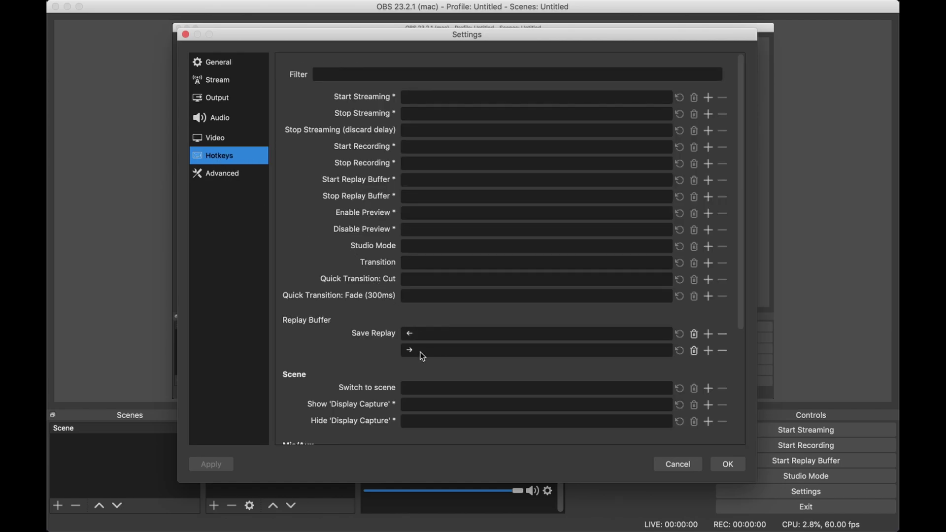
left_click(234, 181)
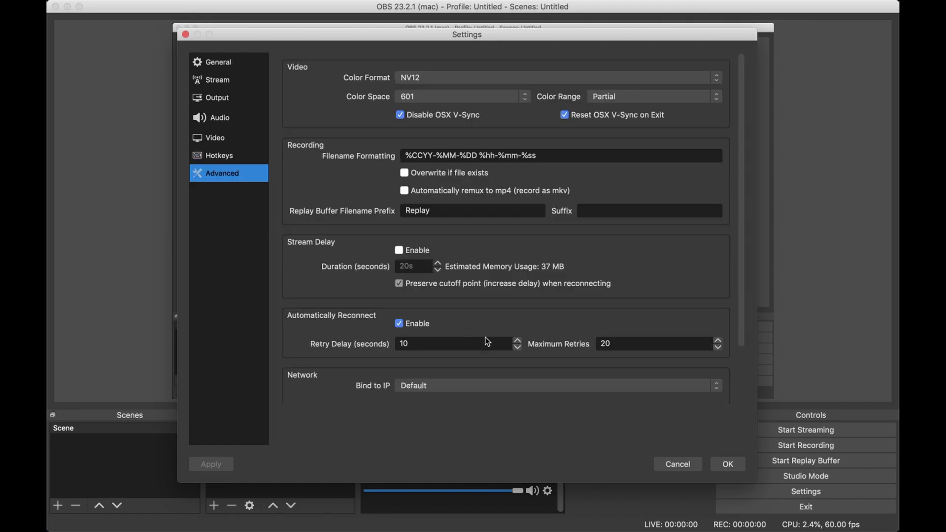
left_click(724, 464)
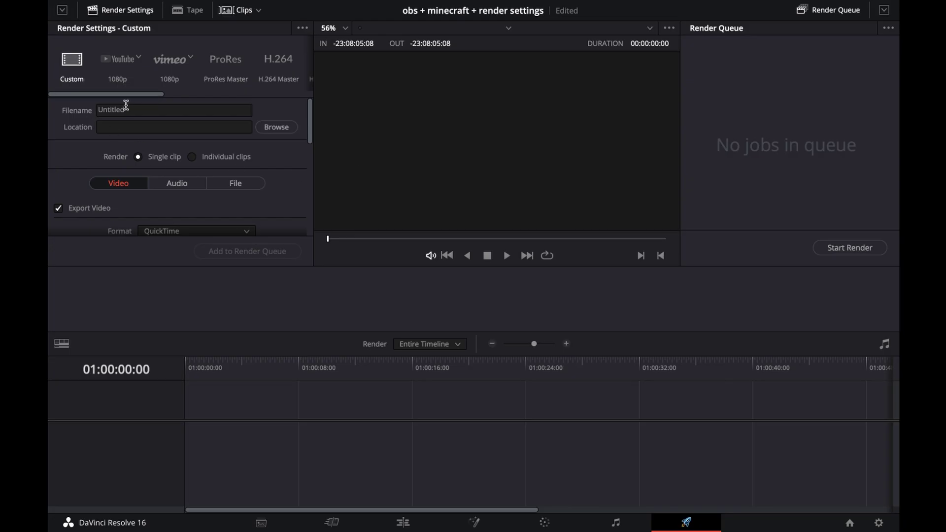
In DaVinci Resolve's custom render settings, inspect the video format and codec choices, keeping H.264
scroll(146, 189, "down", 4)
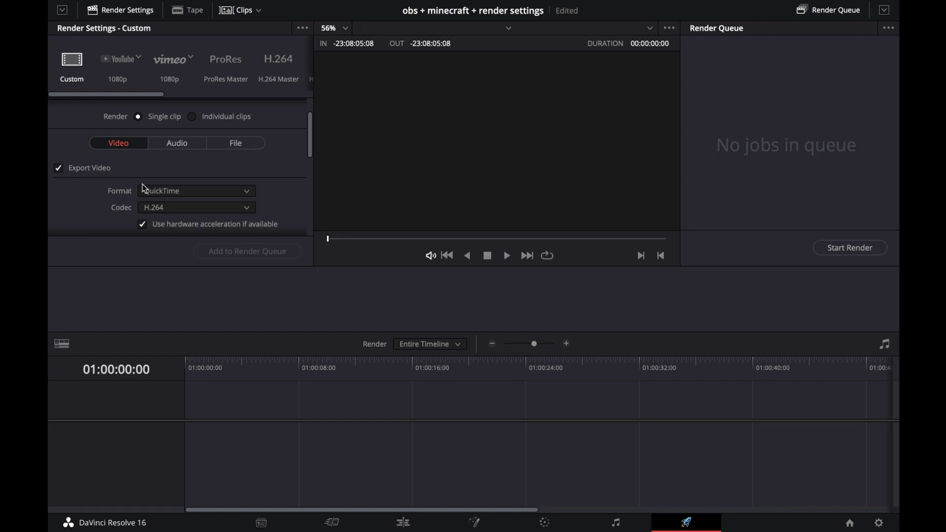
scroll(180, 157, "up", 3)
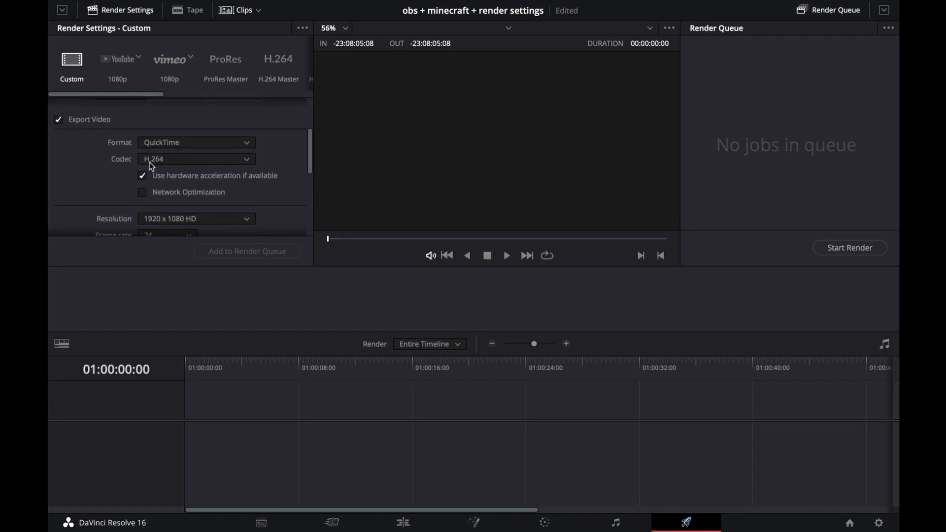
left_click(149, 163)
left_click(166, 163)
Inspect the render frame rate choices, keeping 24 selected
scroll(161, 175, "down", 3)
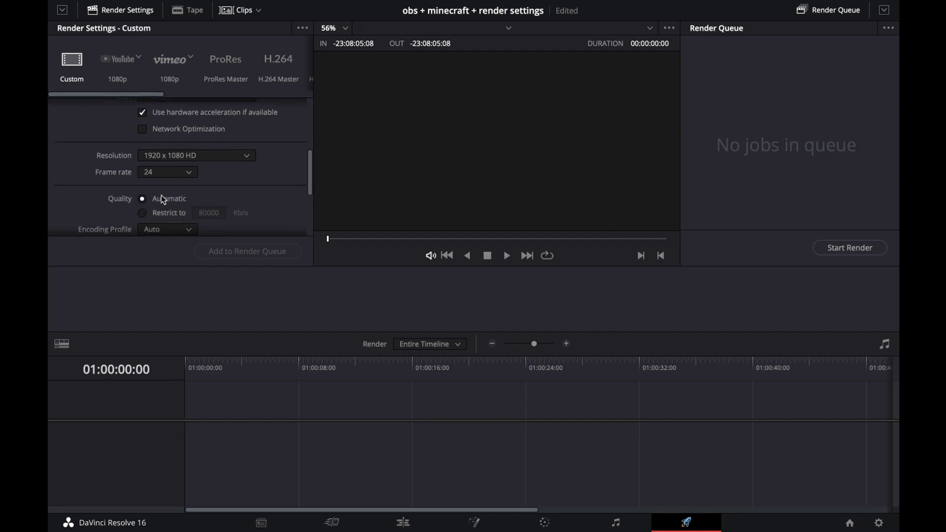
left_click(152, 173)
left_click(153, 199)
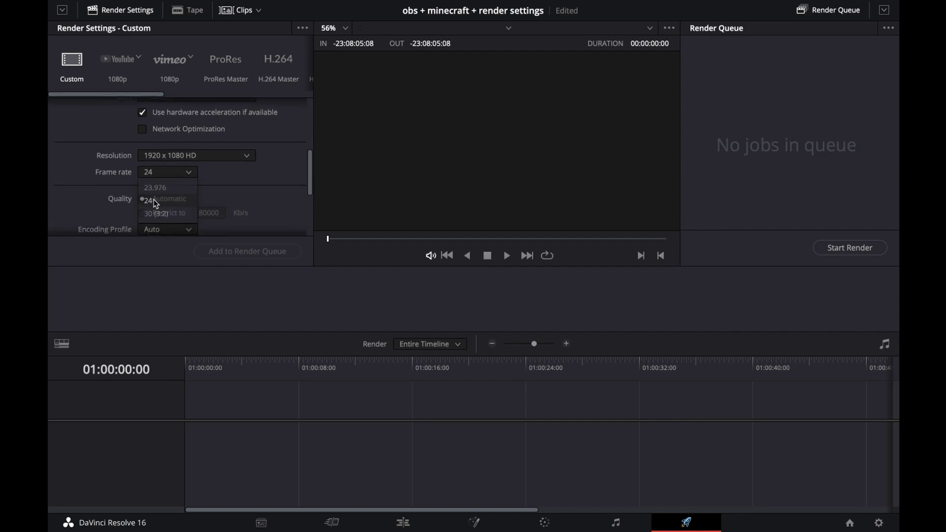
left_click(156, 174)
left_click(146, 170)
Set the render resolution to a custom size of 2560 x 1440
left_click(158, 157)
left_click(159, 174)
left_click(162, 175)
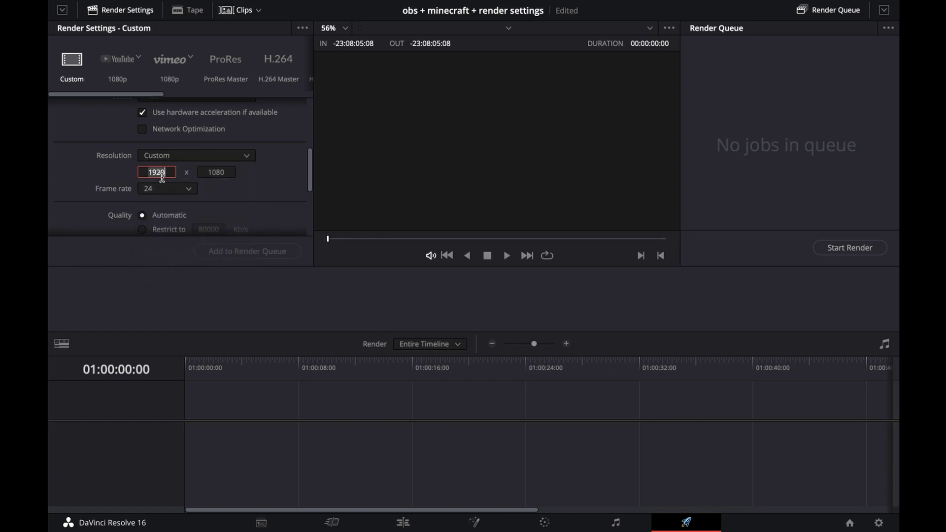
type("2560")
key("Tab")
type("1440")
key("Return")
Review the remaining render settings for quality, encoding profile, entropy mode and key frames
scroll(246, 181, "down", 2)
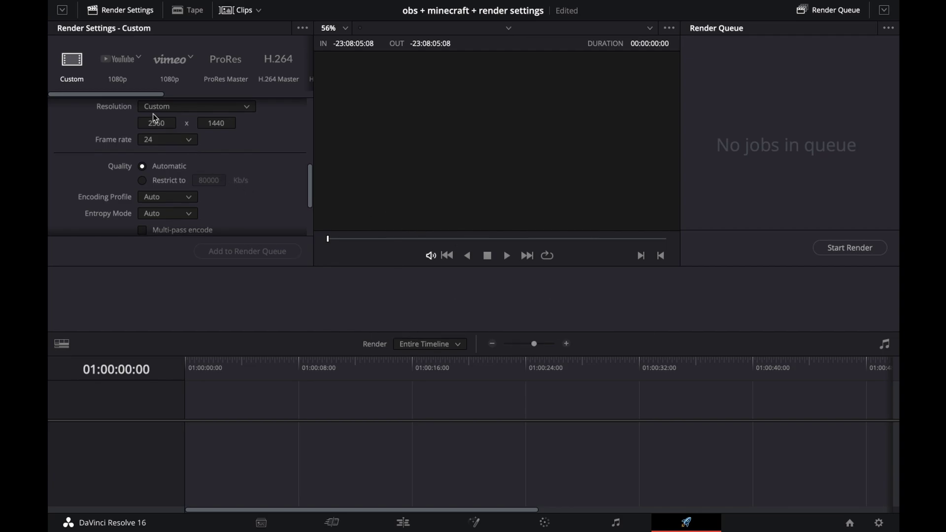
scroll(217, 208, "down", 5)
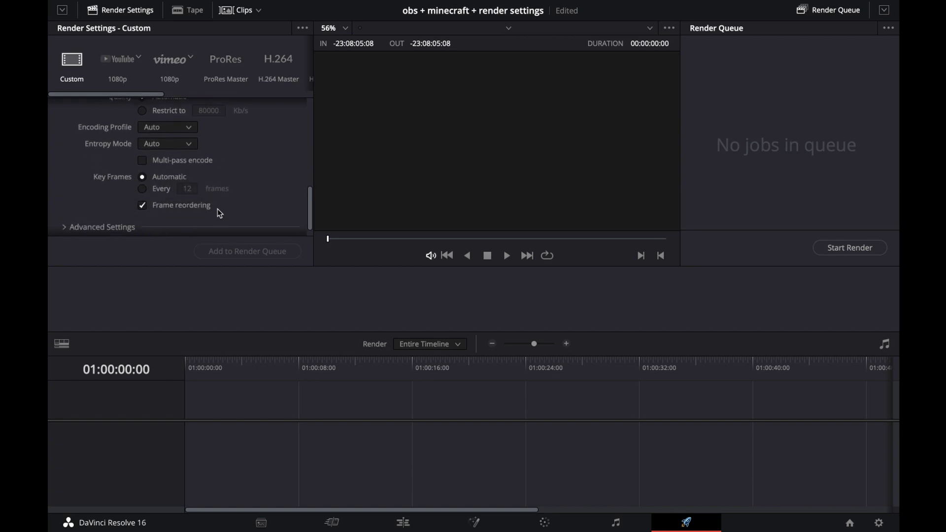
scroll(217, 209, "up", 10)
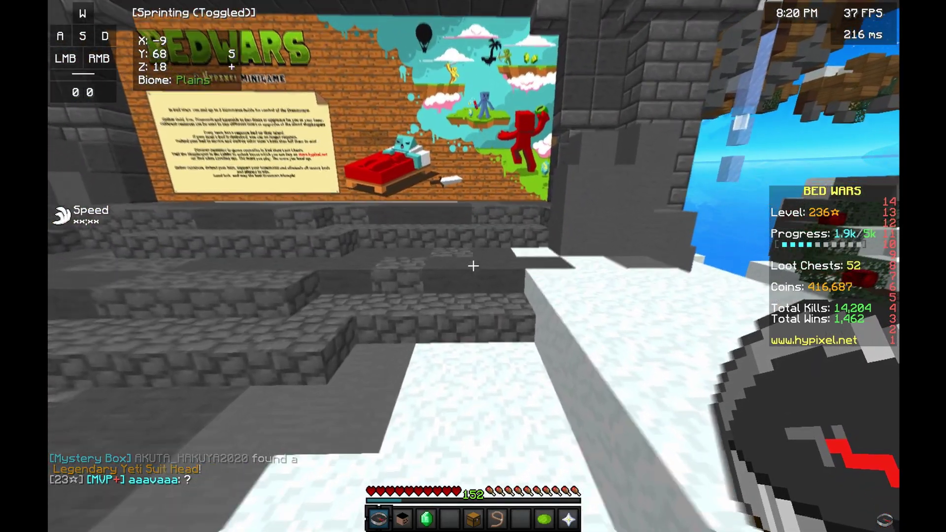
In Minecraft, open the video settings and review the installed shaders and the detail settings
key("Escape")
left_click(448, 241)
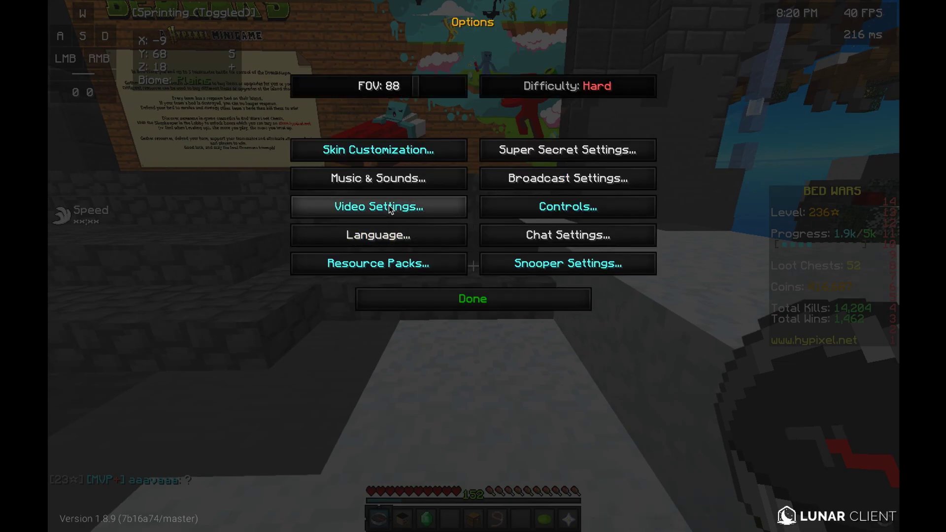
left_click(389, 205)
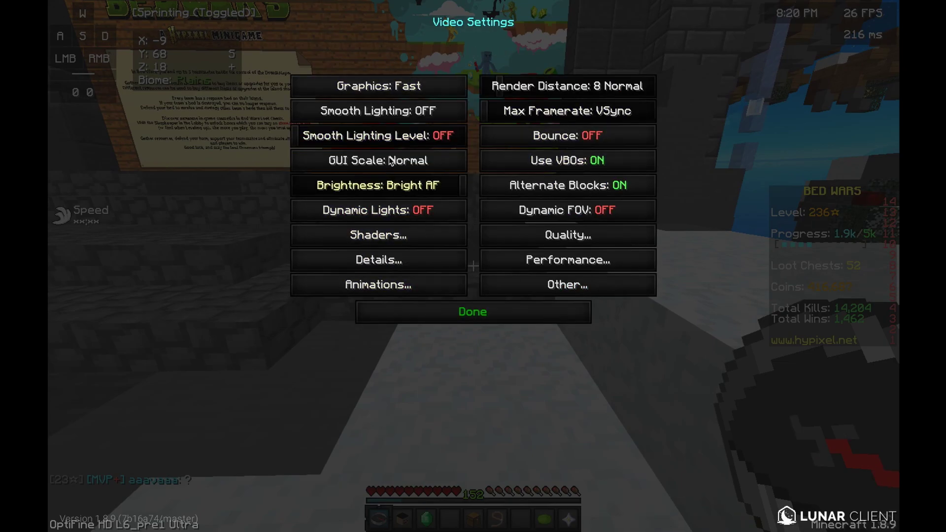
left_click(405, 241)
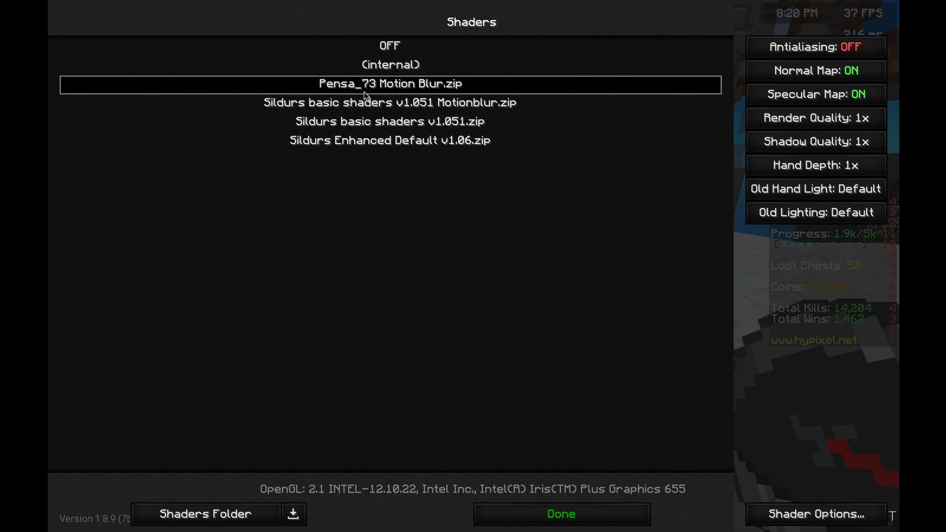
left_click(561, 510)
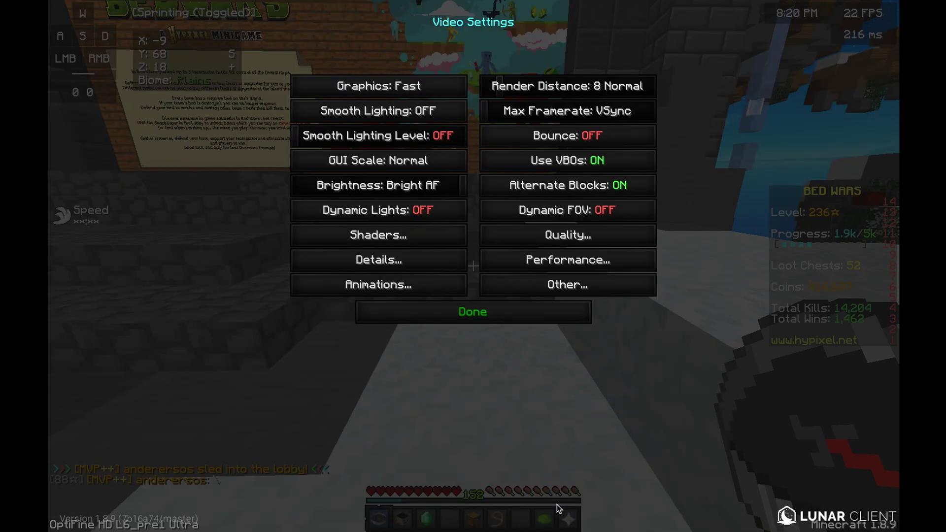
left_click(400, 255)
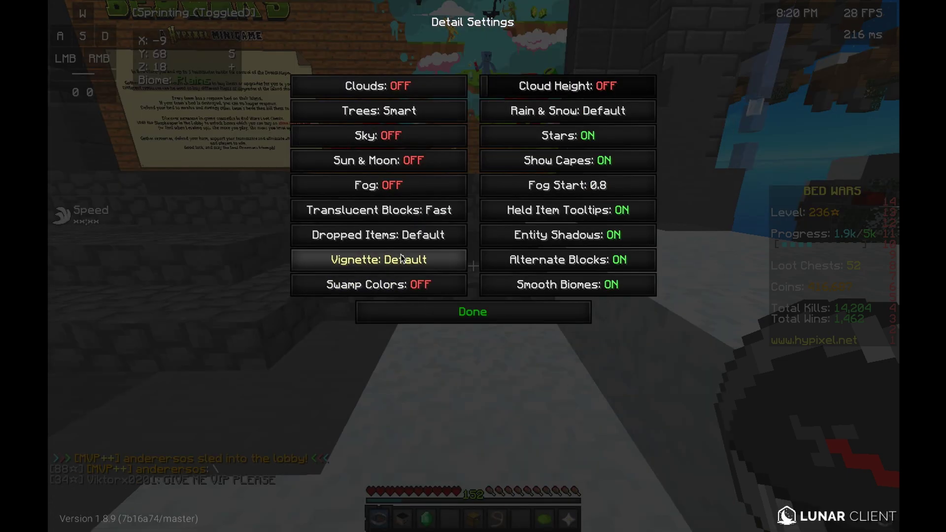
left_click(459, 317)
Cycle through the particle levels in the animation settings, ending on Decreased, and return to the video settings
left_click(418, 281)
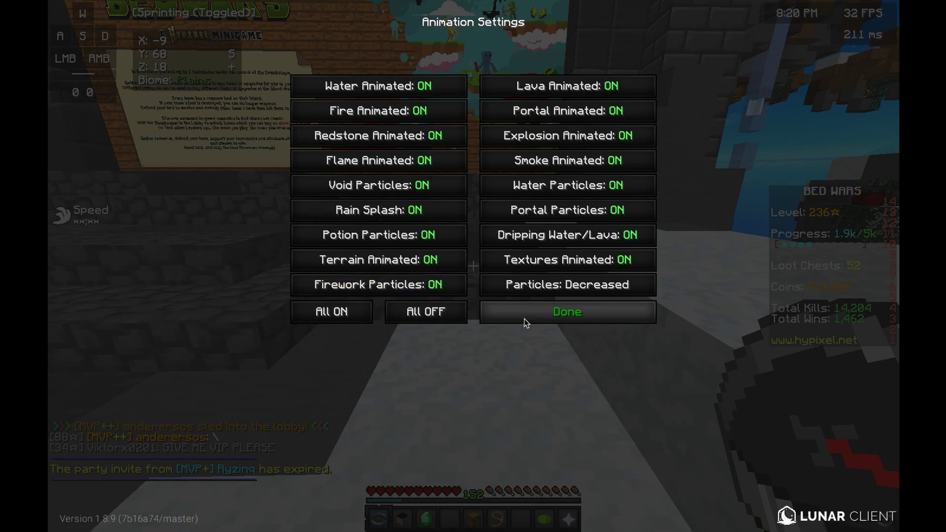
left_click(550, 292)
left_click(550, 293)
left_click(550, 293)
left_click(550, 293)
left_click(550, 292)
left_click(549, 292)
left_click(551, 296)
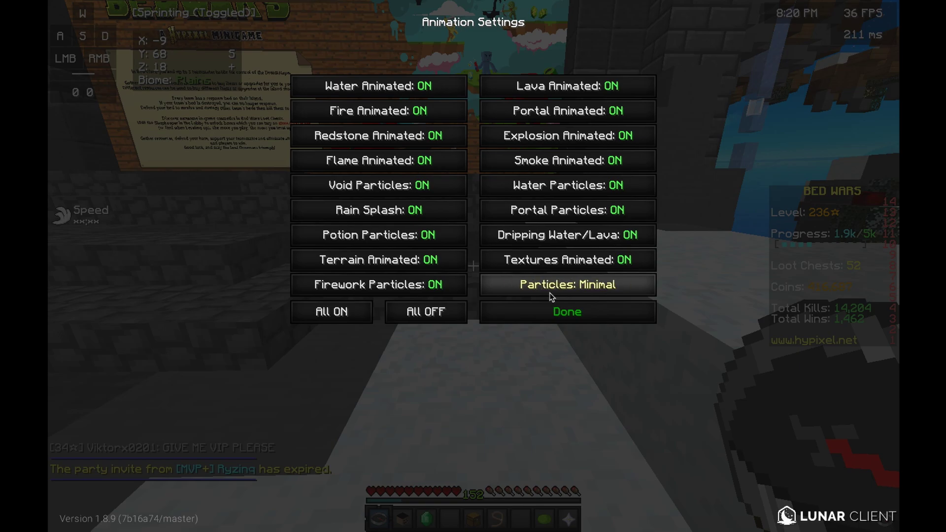
left_click(551, 296)
left_click(552, 290)
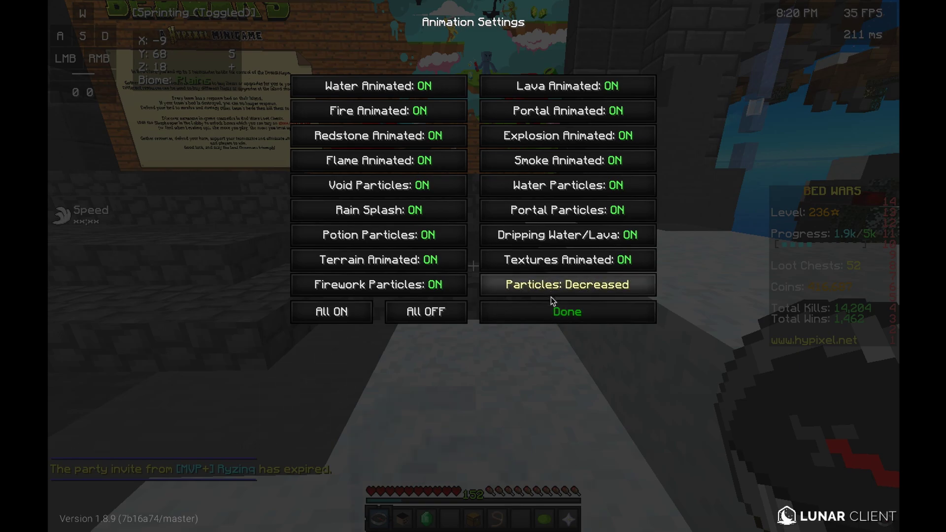
left_click(554, 314)
Review the other, performance and quality settings of the game's video options
left_click(561, 290)
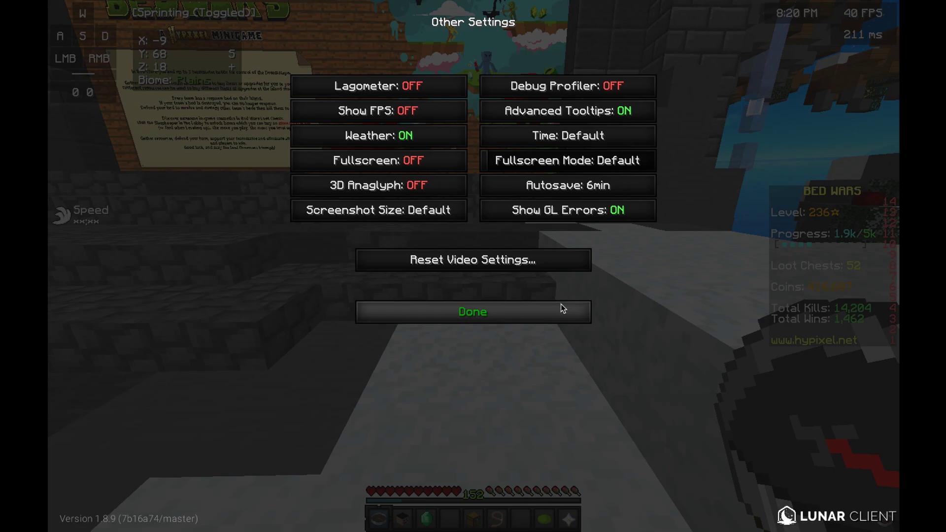
left_click(560, 303)
left_click(562, 254)
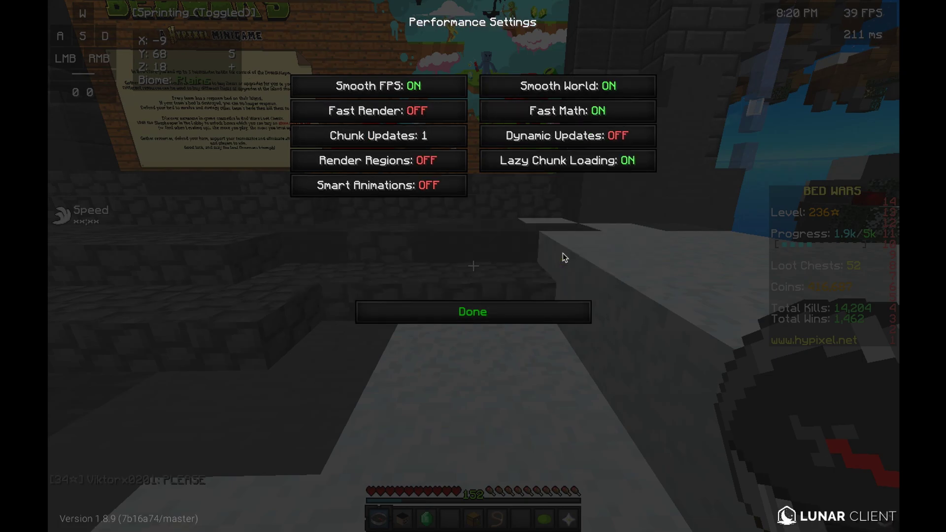
left_click(556, 311)
left_click(556, 294)
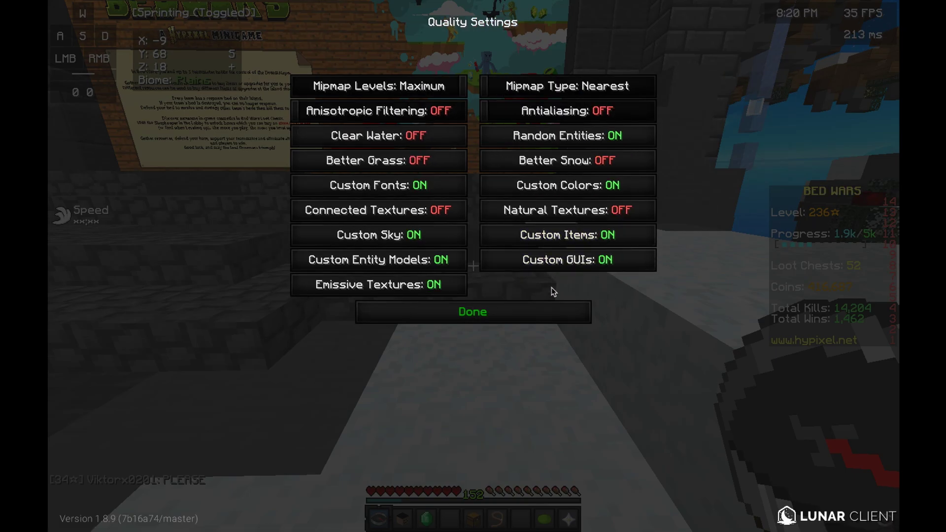
left_click(548, 311)
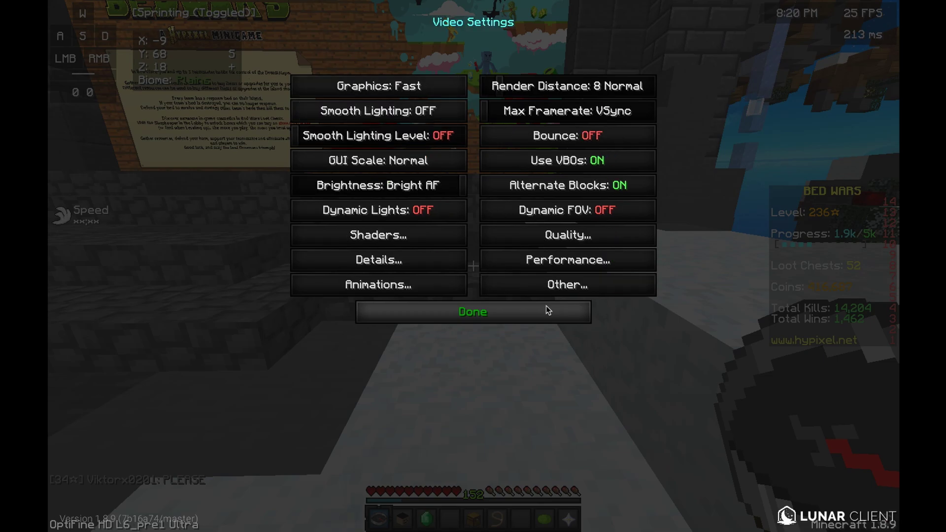
Open the game's controls, review the key bindings, assign B to the Emote Wheel, and return to the game
left_click(546, 311)
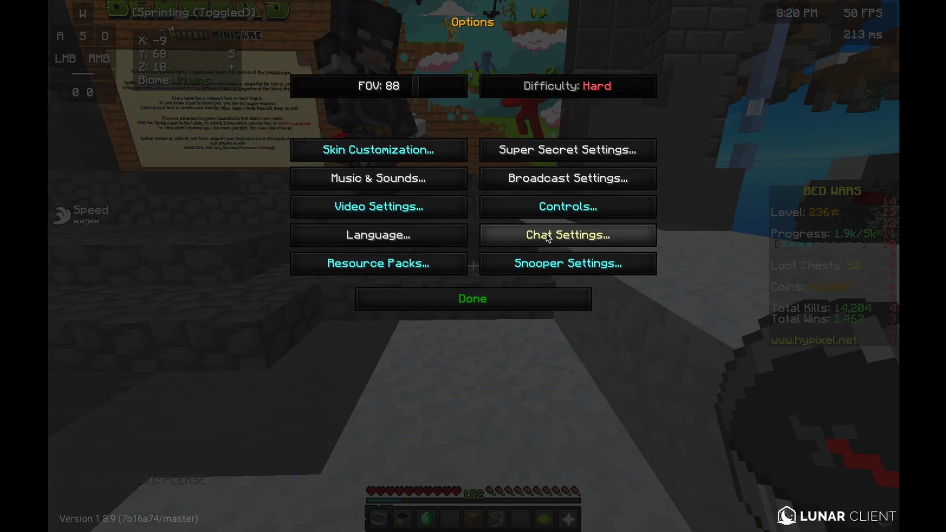
left_click(545, 208)
scroll(544, 211, "down", 2)
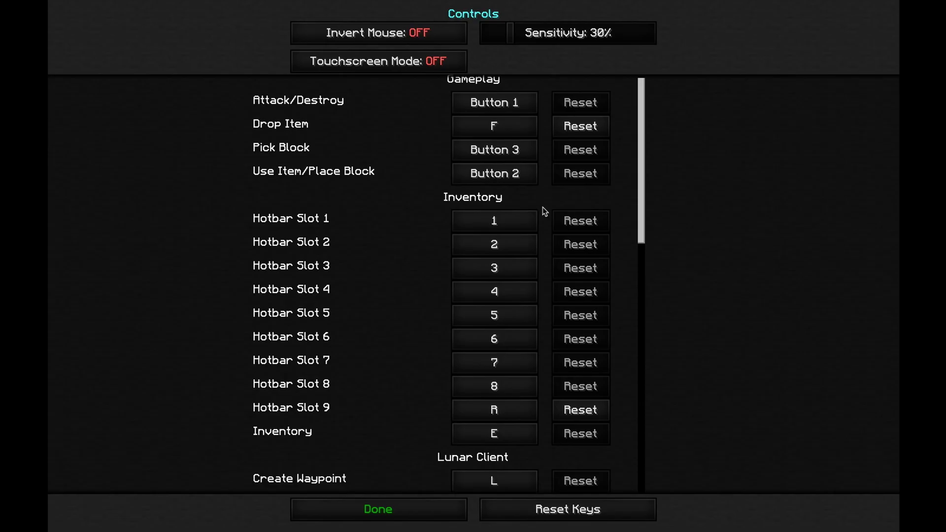
scroll(542, 207, "down", 5)
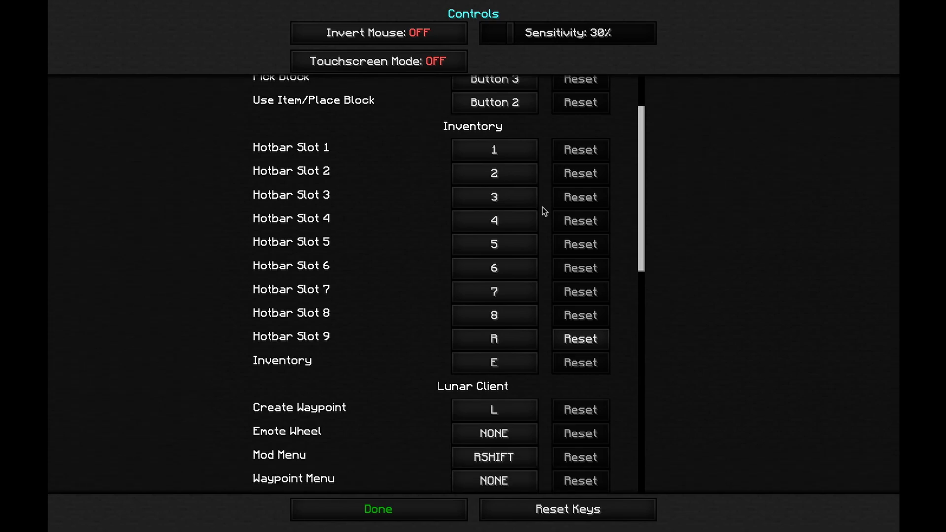
scroll(543, 207, "down", 3)
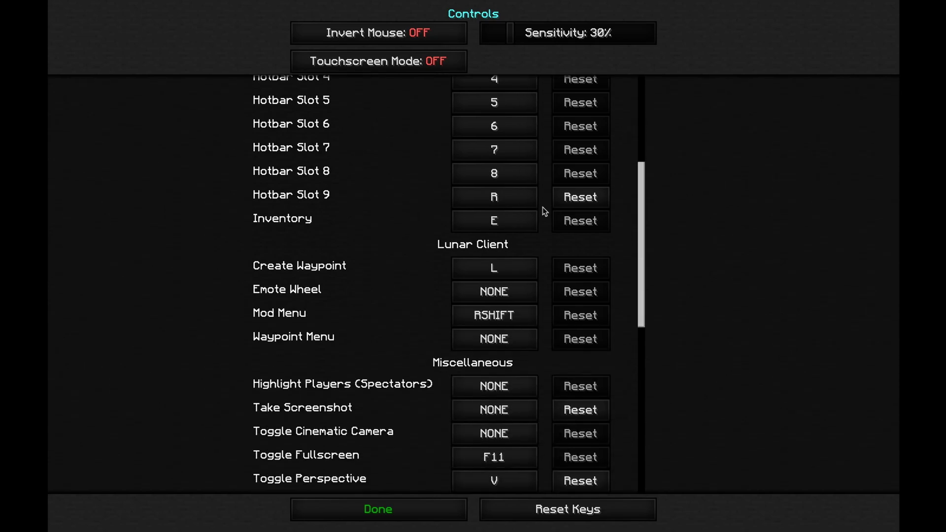
left_click(521, 282)
key("b")
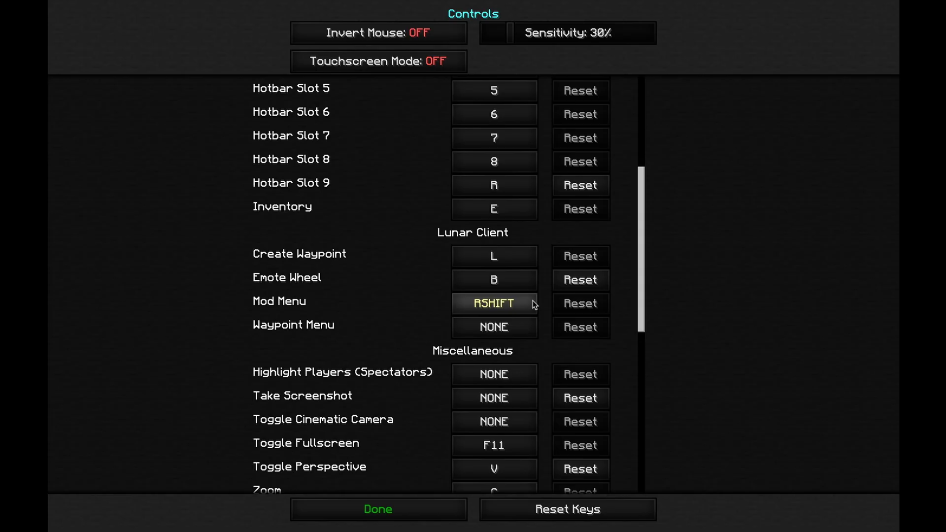
key("Escape")
Open the Lunar Client performance settings and cycle through the Lazy Chunk Loading options
key("Shift_R")
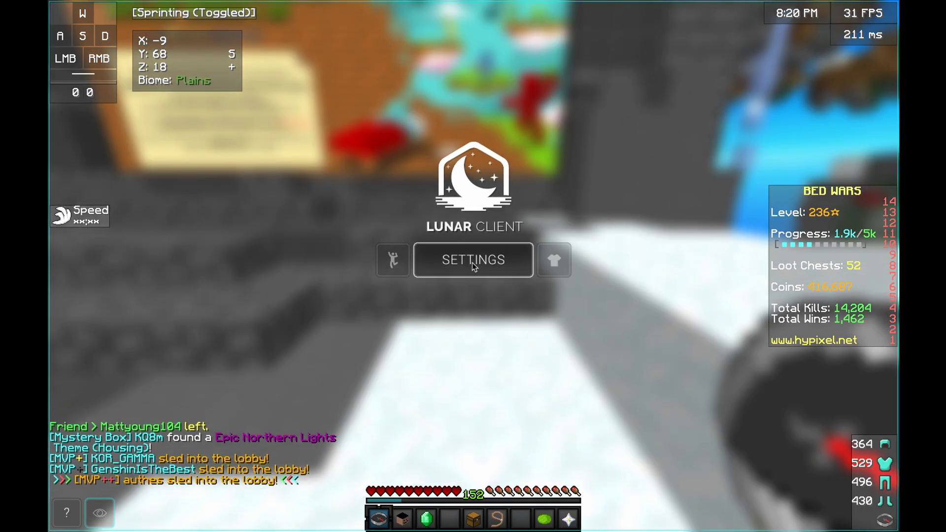
left_click(472, 262)
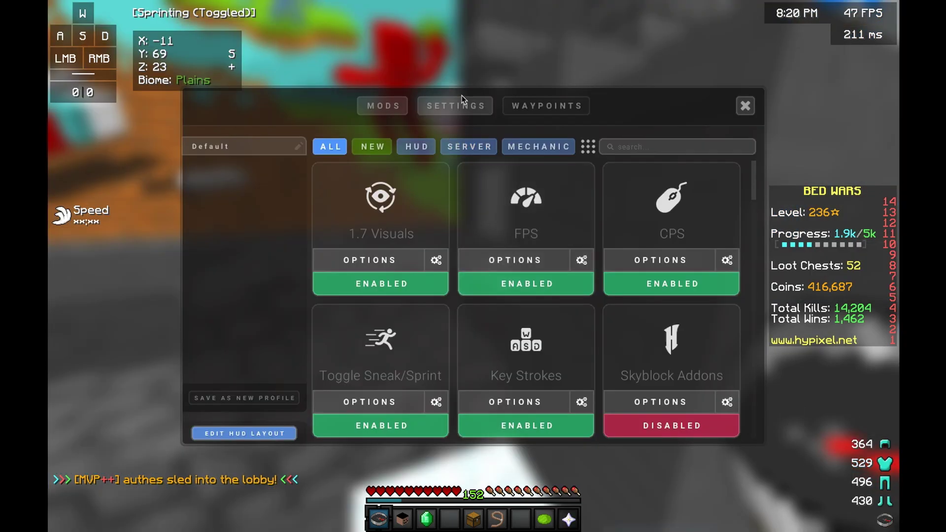
left_click(463, 99)
left_click(457, 142)
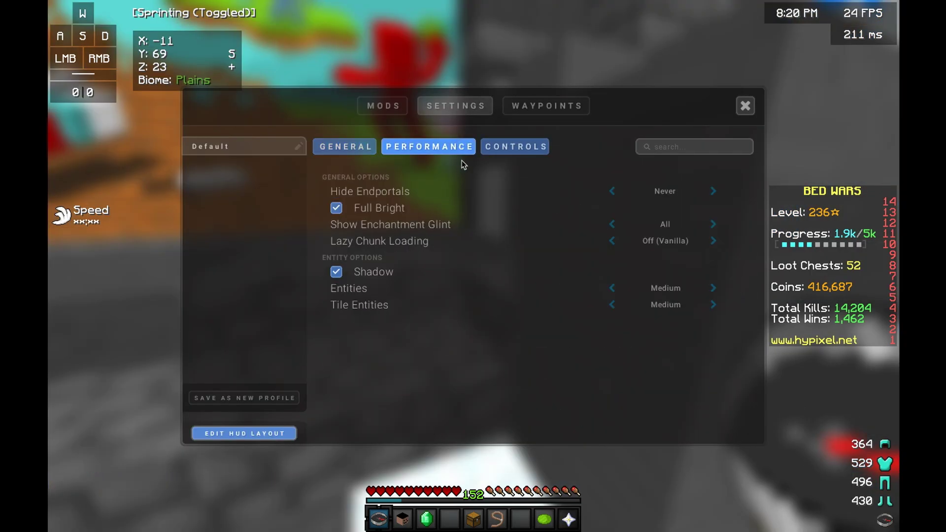
left_click(714, 241)
left_click(715, 241)
left_click(715, 241)
Review the Lunar Client control bindings and the general settings down to the size options, and close the settings
left_click(505, 146)
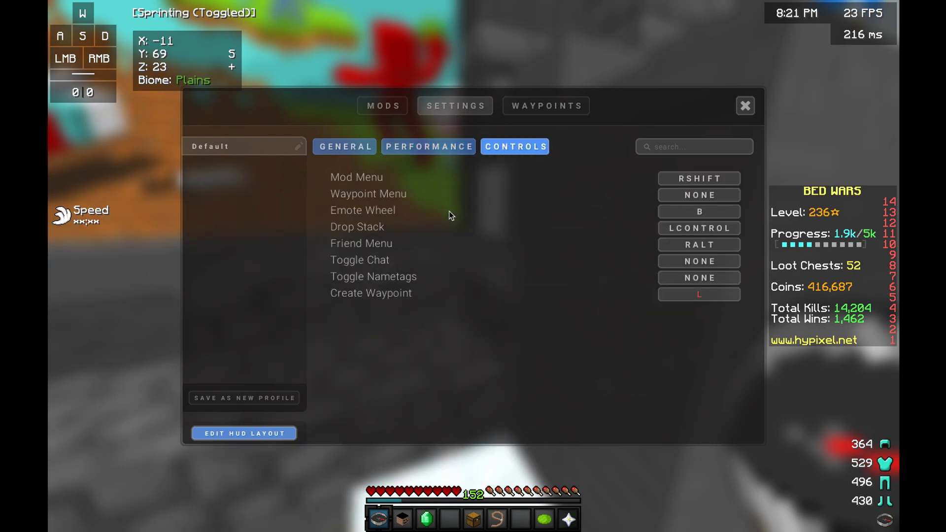
left_click(344, 141)
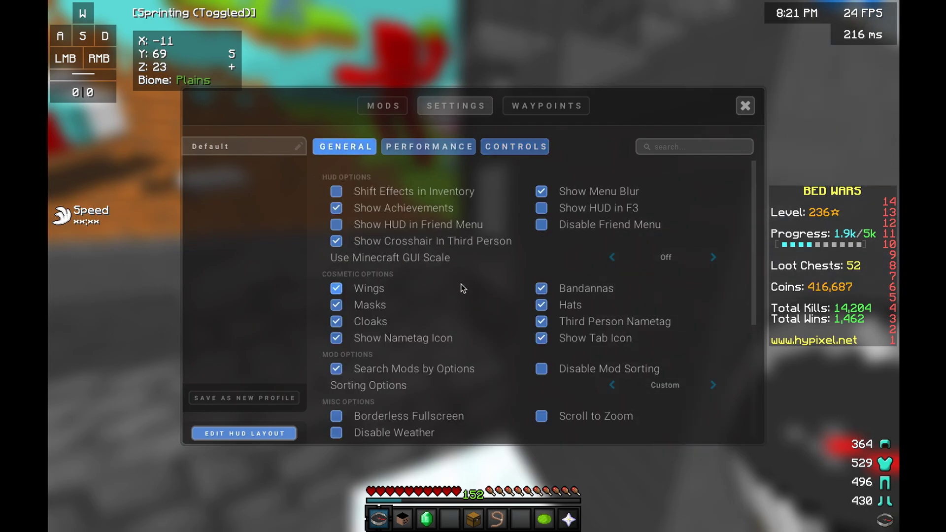
scroll(463, 288, "down", 3)
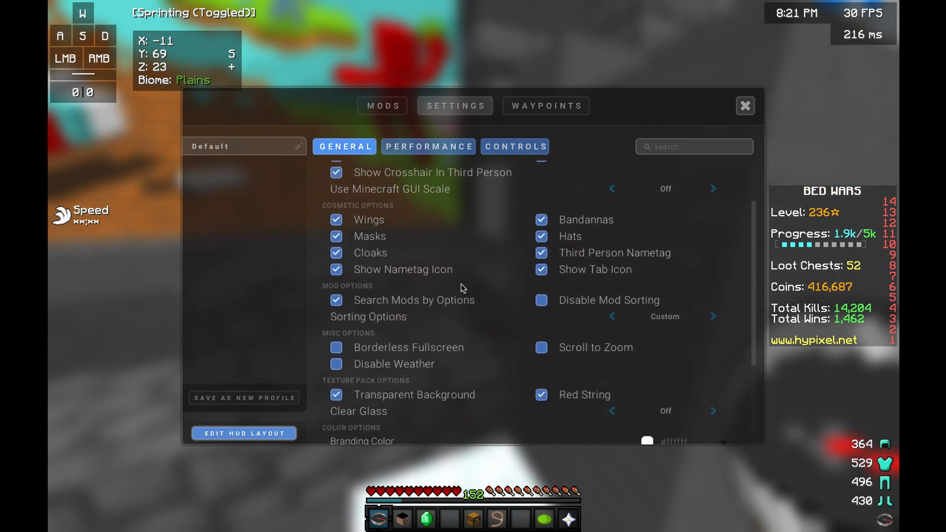
scroll(463, 288, "down", 2)
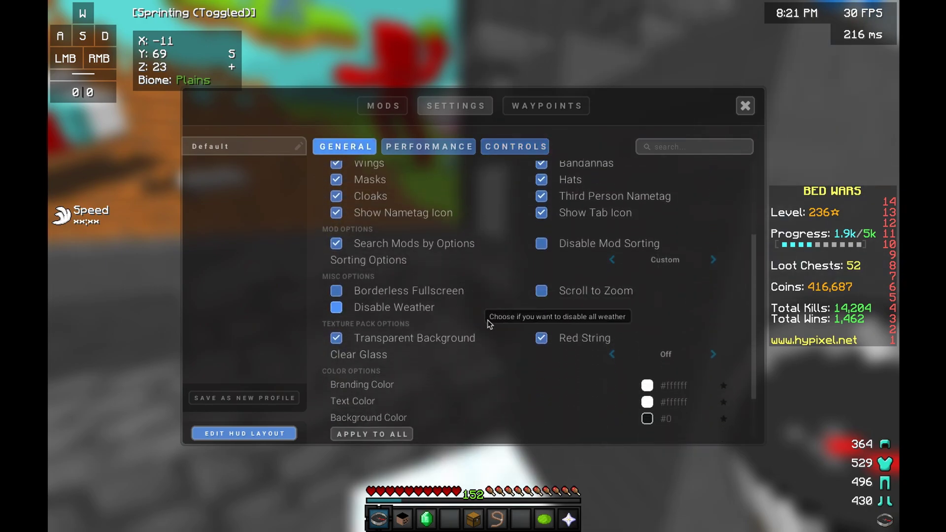
scroll(501, 389, "down", 3)
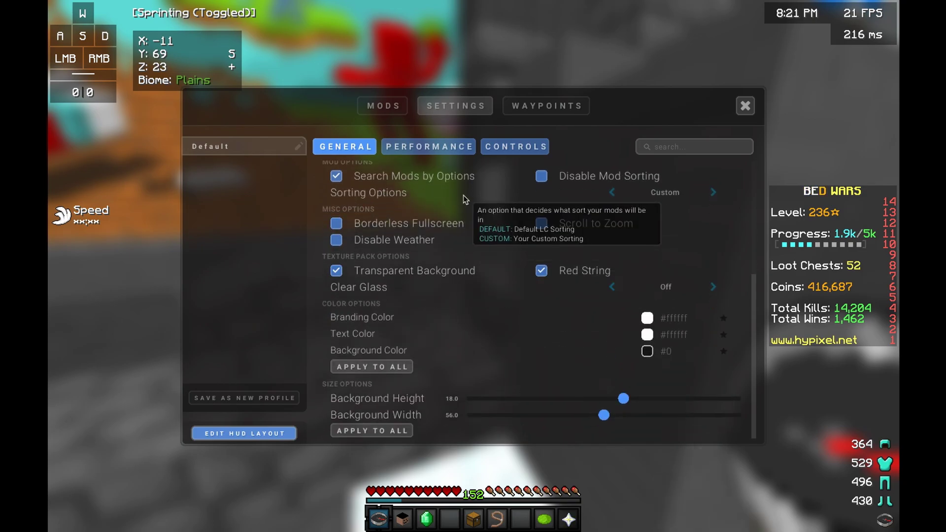
left_click(525, 109)
key("Escape")
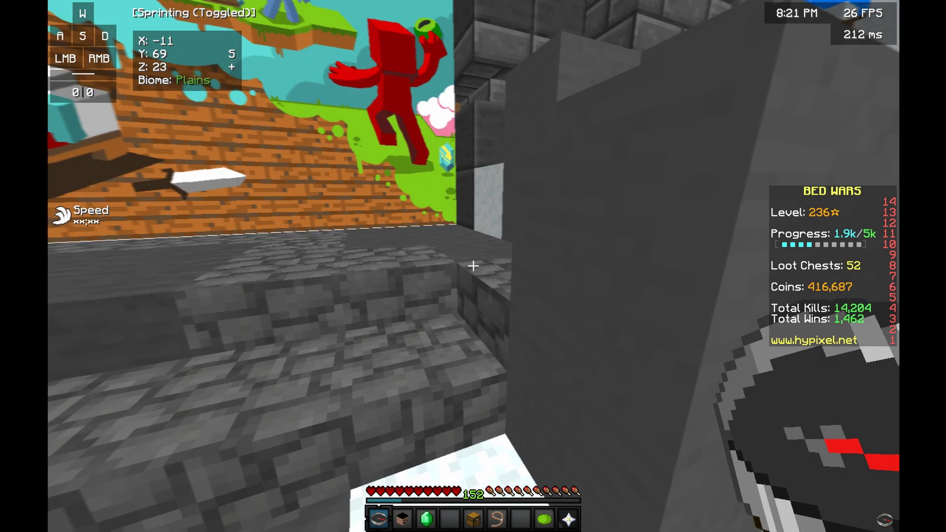
key("F5")
key("shift")
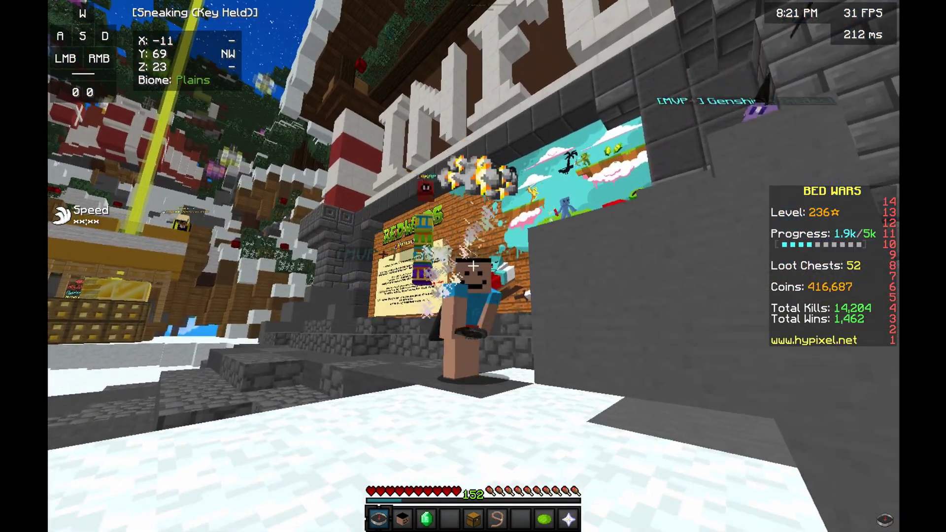
key("F5")
key("w")
key("4")
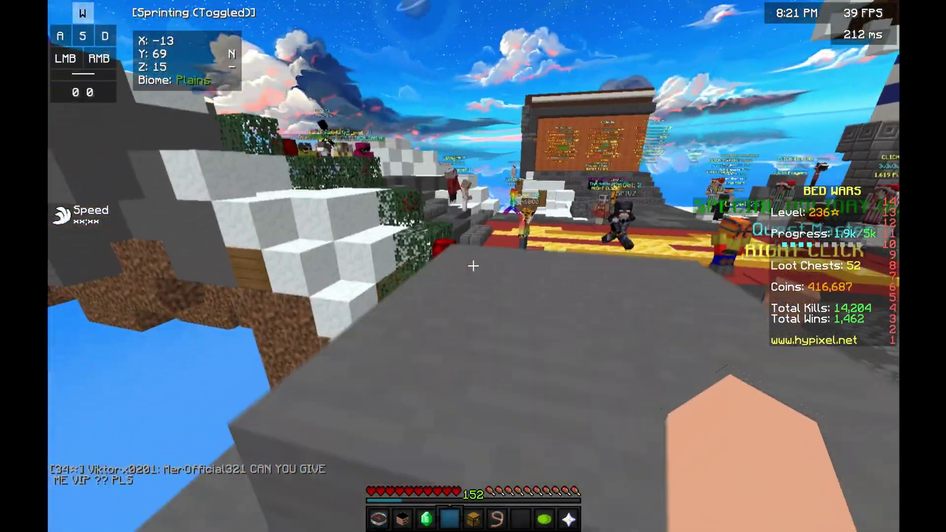
key("d")
key("space")
key("space")
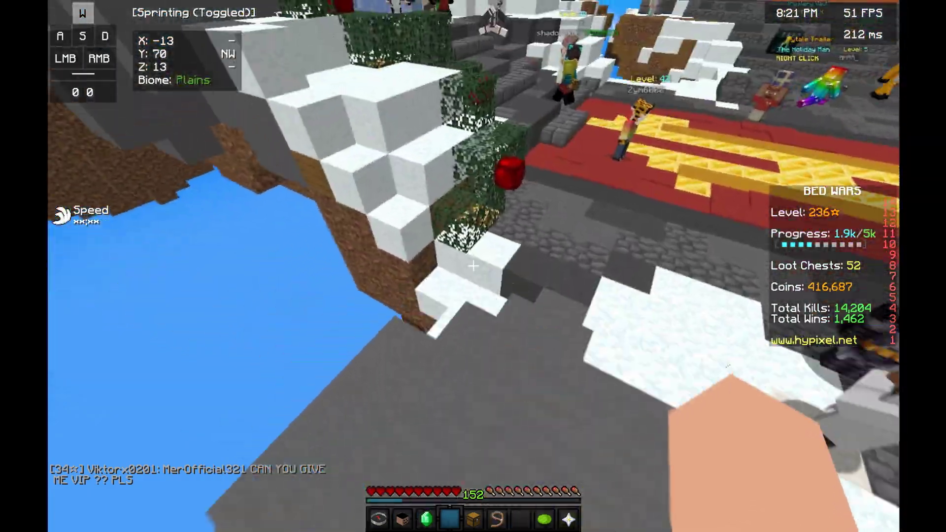
key("w")
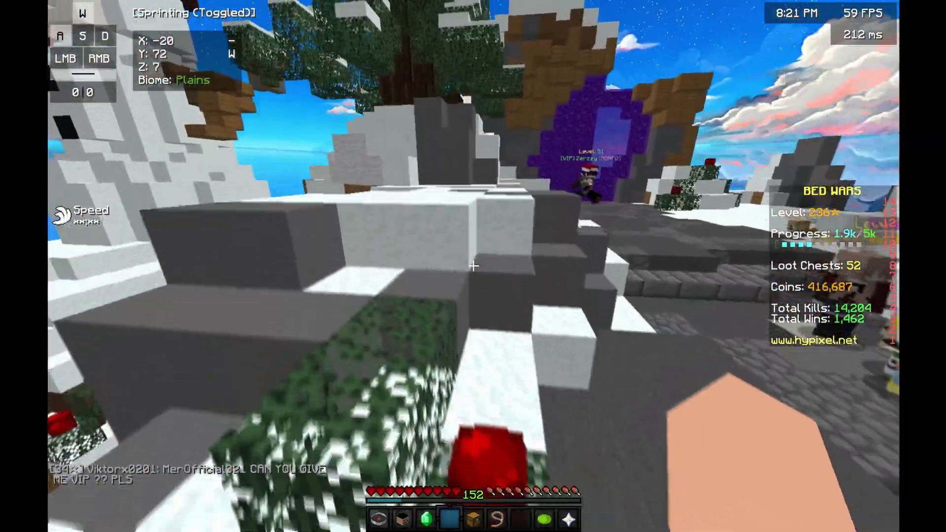
key("space")
key("w")
key("space")
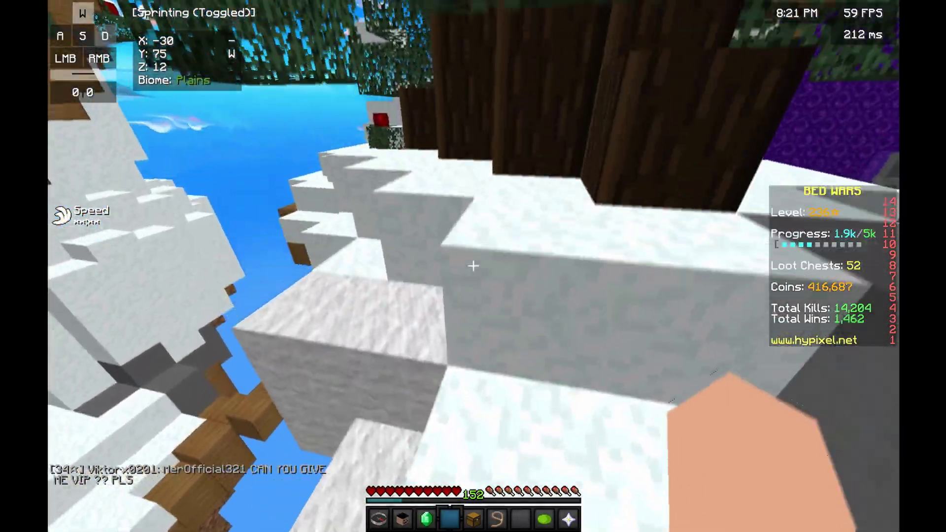
key("w")
key("d")
key("space")
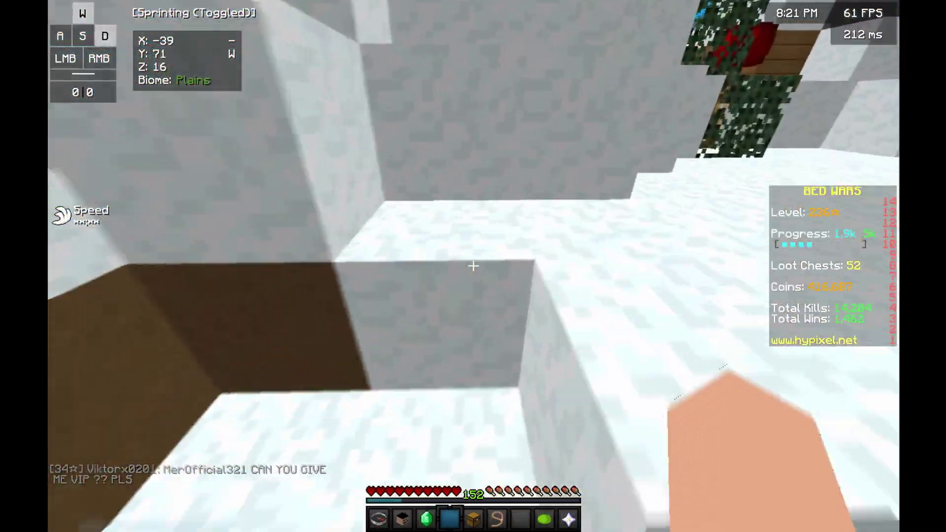
key("a")
key("space")
key("F5")
key("w")
key("space")
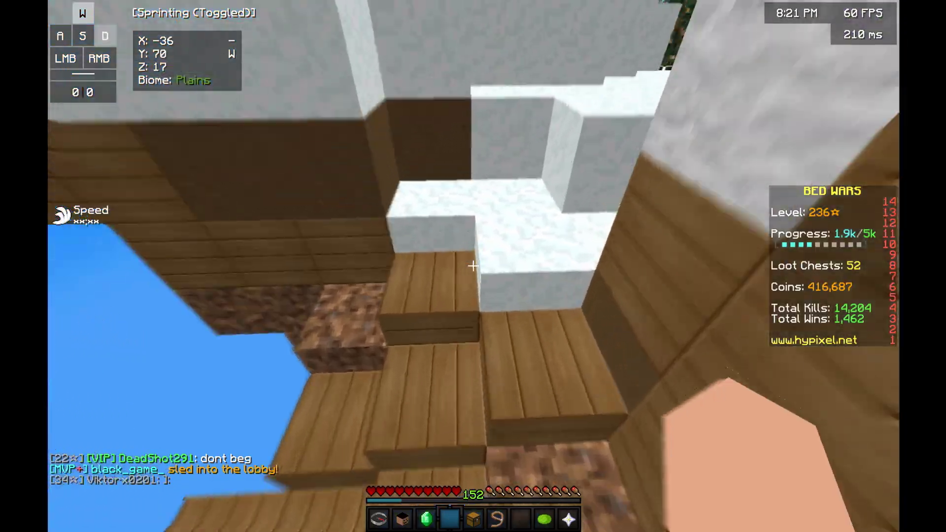
key("space")
key("space")
key("space")
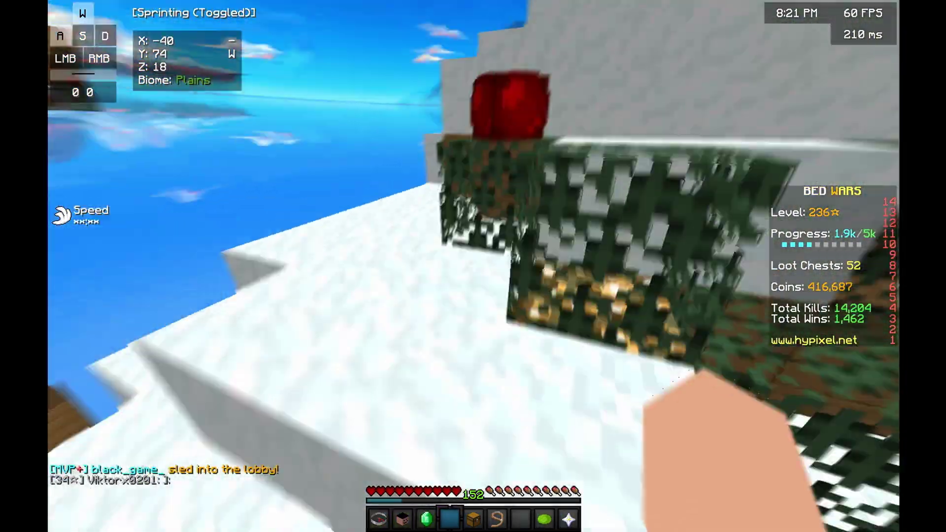
key("d")
key("space")
key("space")
key("space")
key("space")
key("space")
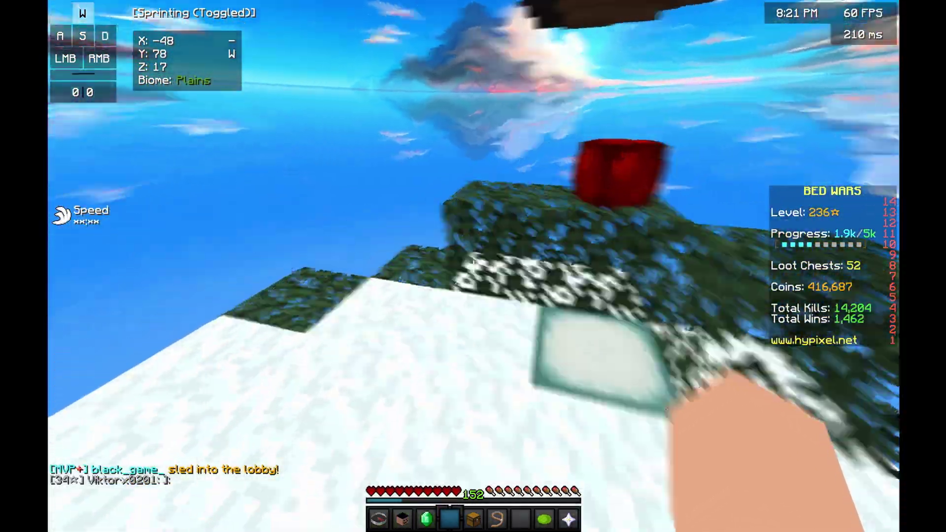
key("a")
key("w")
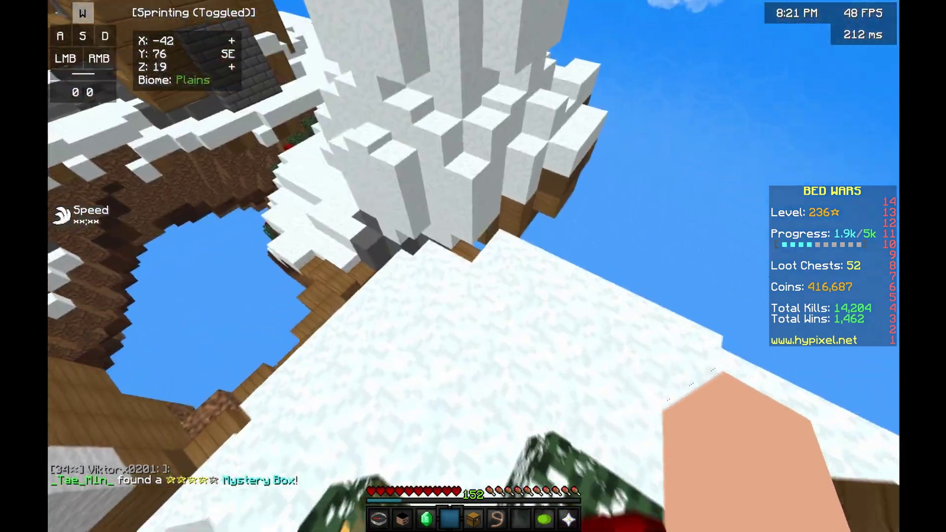
key("w")
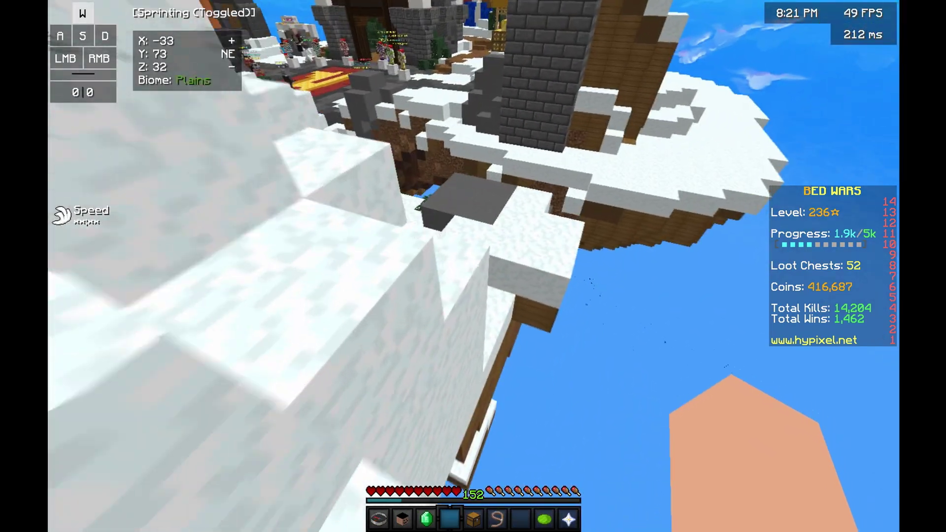
key("w")
key("space")
key("space")
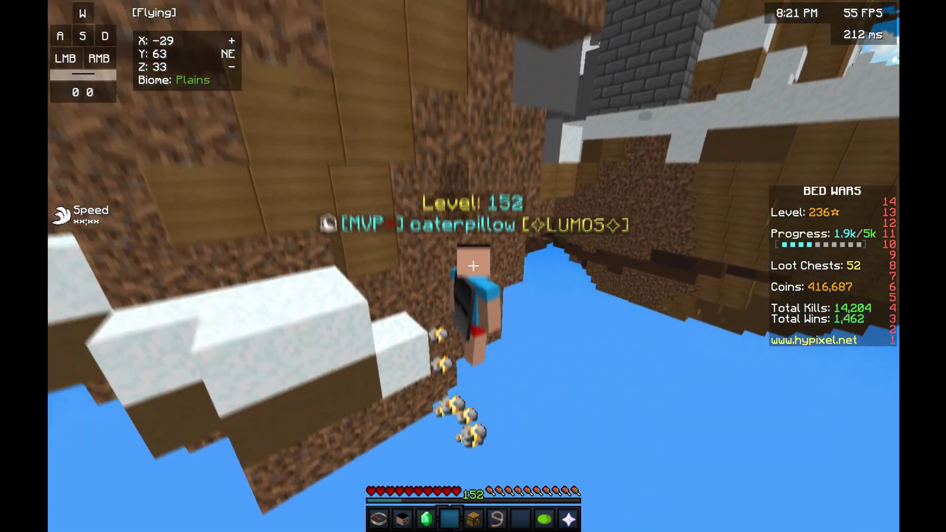
key("a")
key("s")
key("w")
key("space")
key("space")
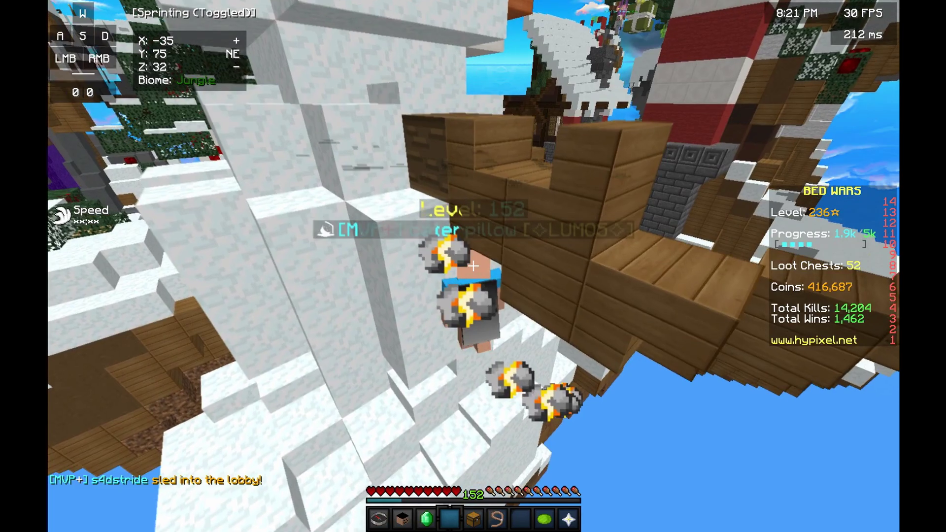
key("F5")
key("F5")
key("space")
key("space")
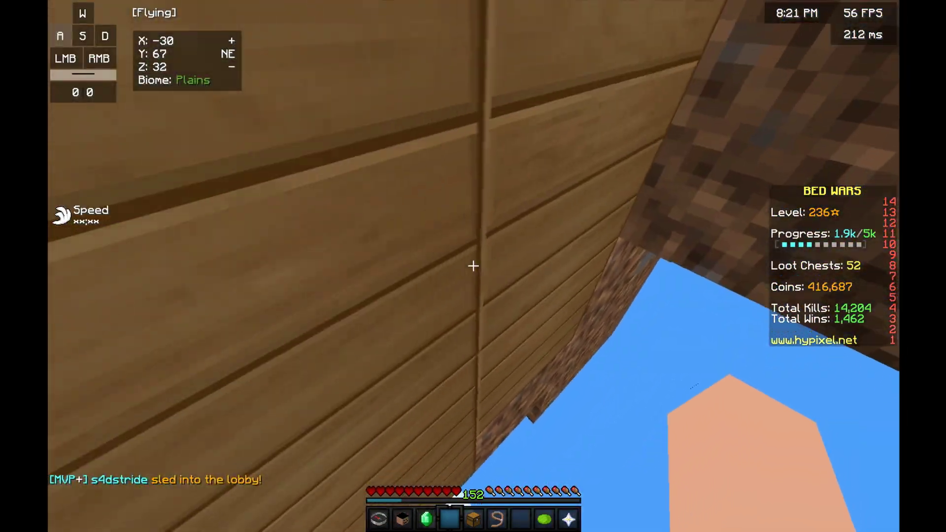
key("w")
key("space")
key("space")
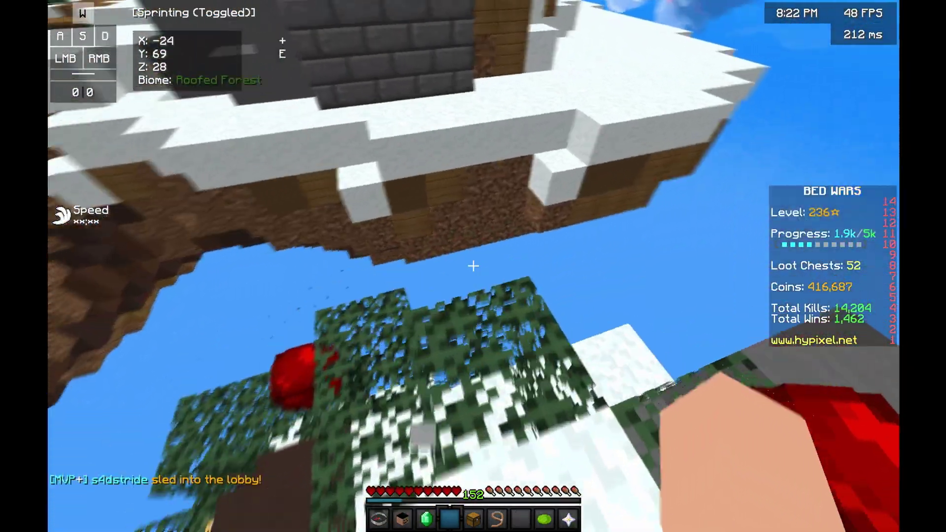
key("space")
key("space")
key("d")
key("F5")
key("F5")
key("F5")
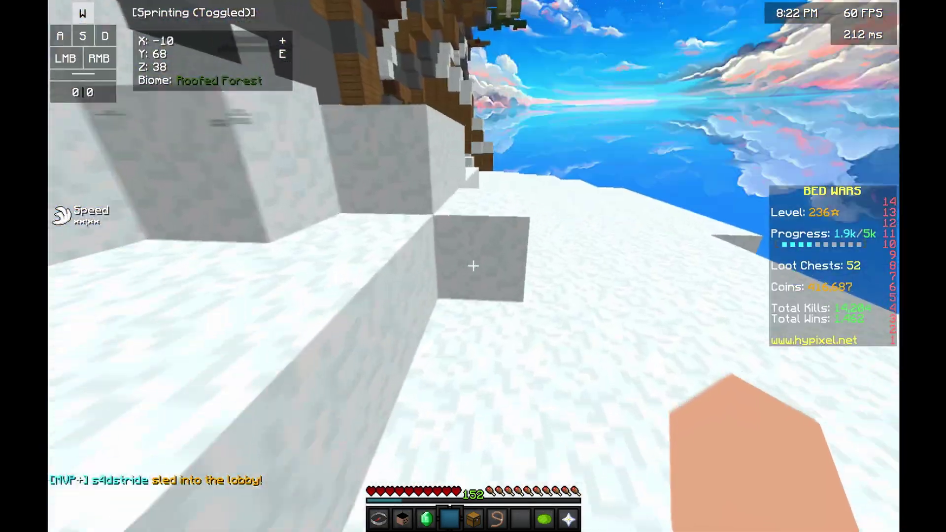
key("w")
key("d")
key("w")
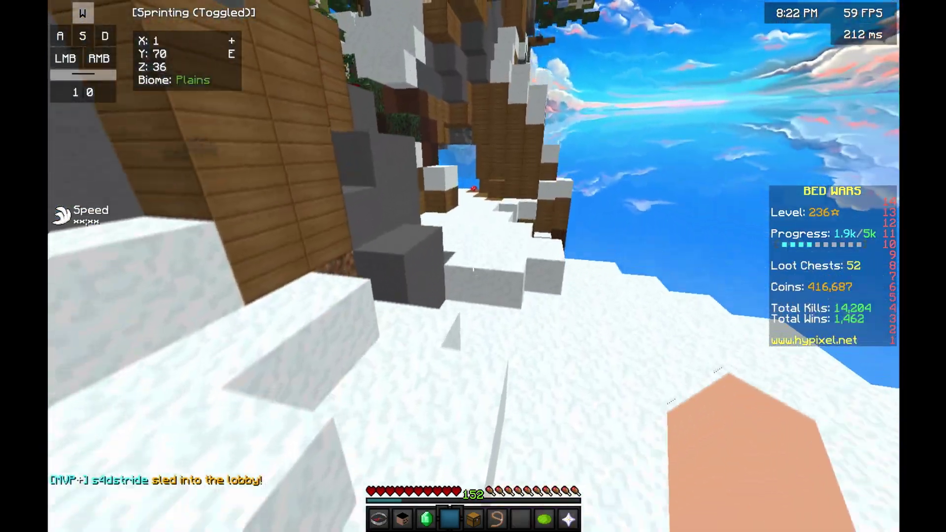
key("d")
left_click(473, 266)
key("w")
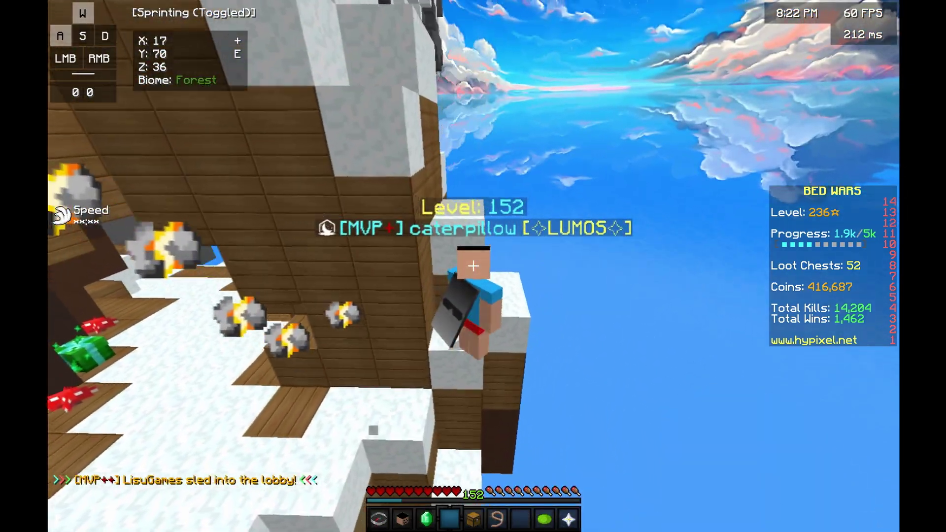
key("space")
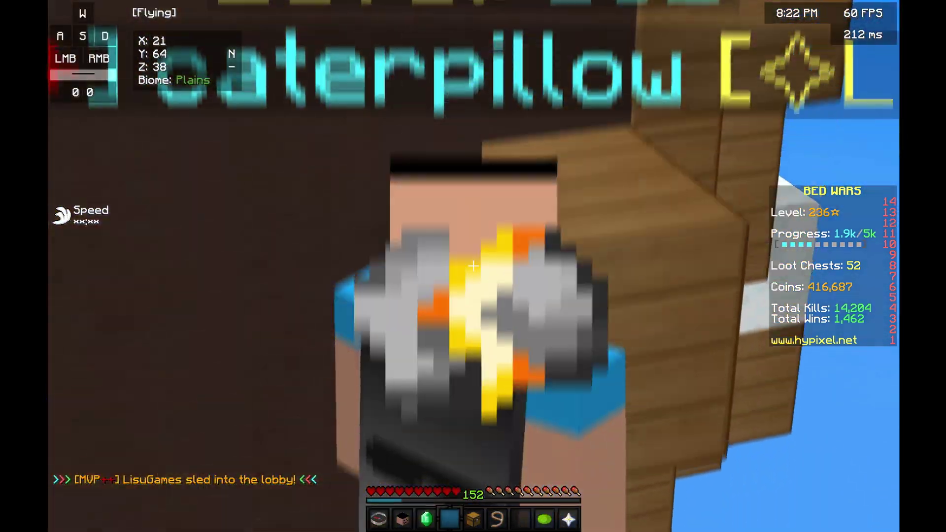
key("F5")
key("F5")
key("F5")
key("F5")
key("w")
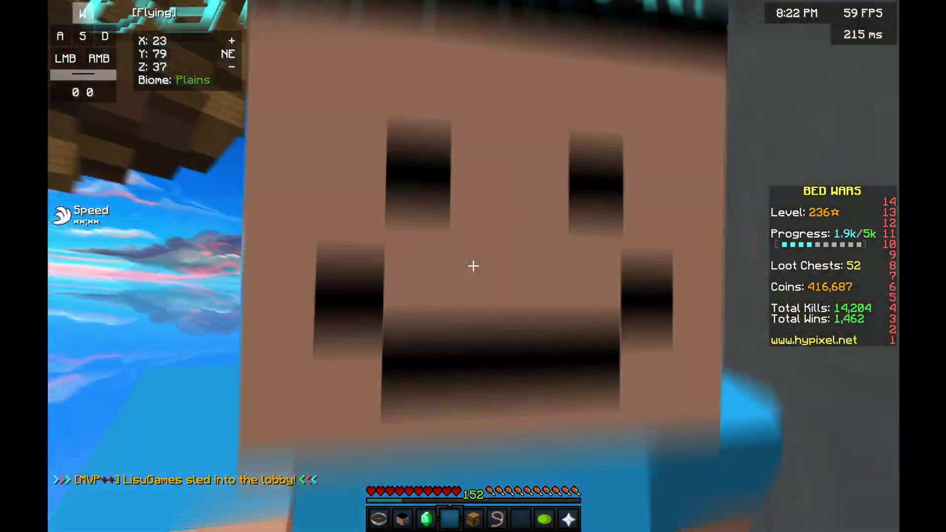